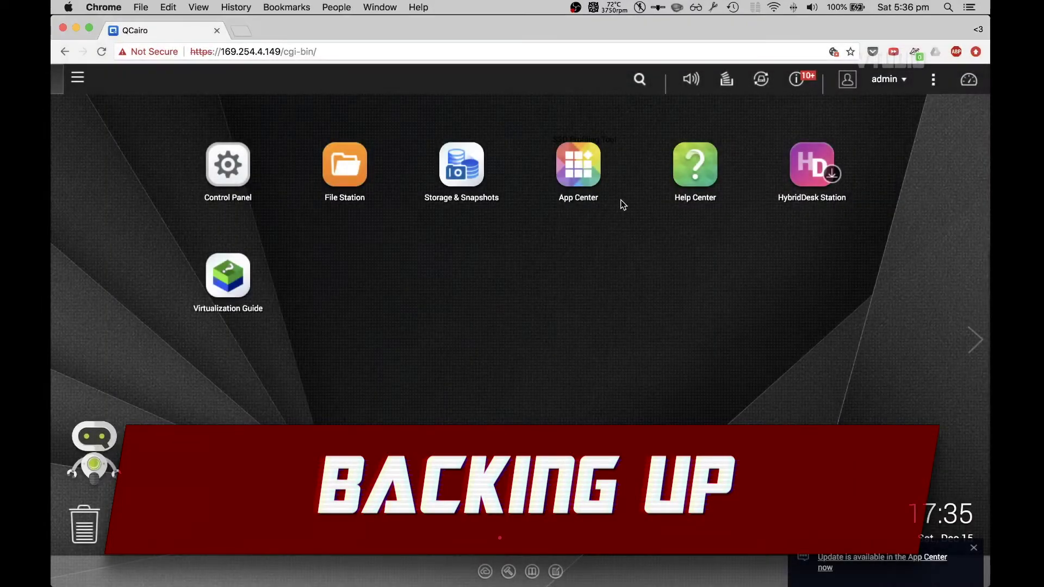
# - Install Hybrid Backup Sync from App Center's All Apps list
pyautogui.click(582, 170)
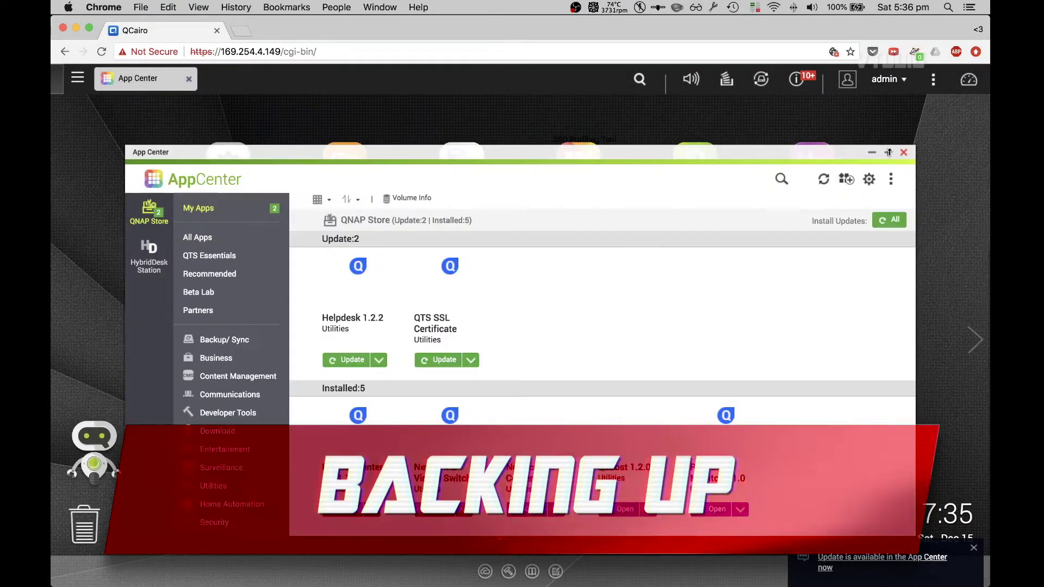
pyautogui.click(887, 152)
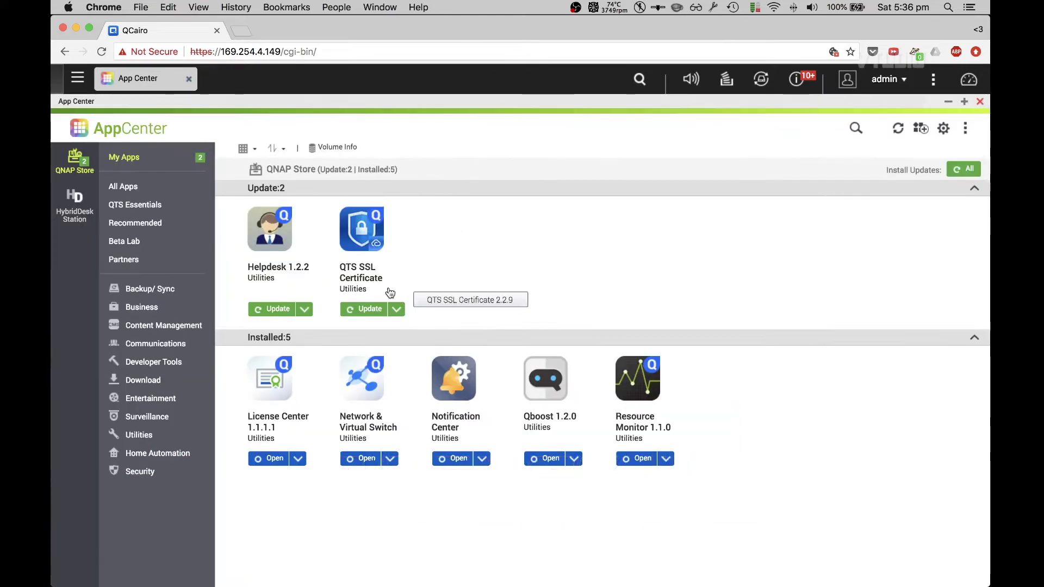
pyautogui.click(130, 186)
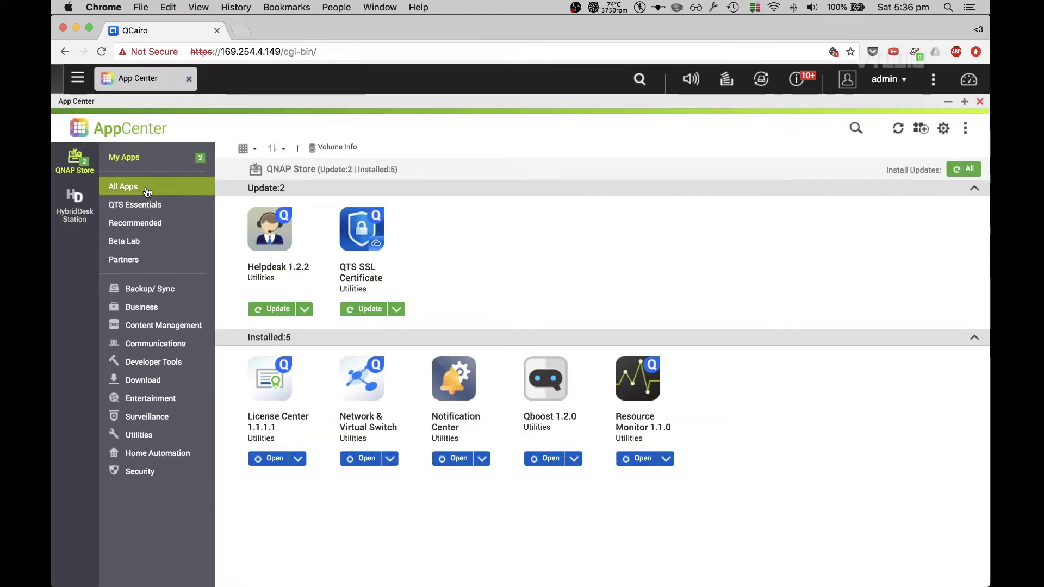
pyautogui.scroll(-10, 650, 403)
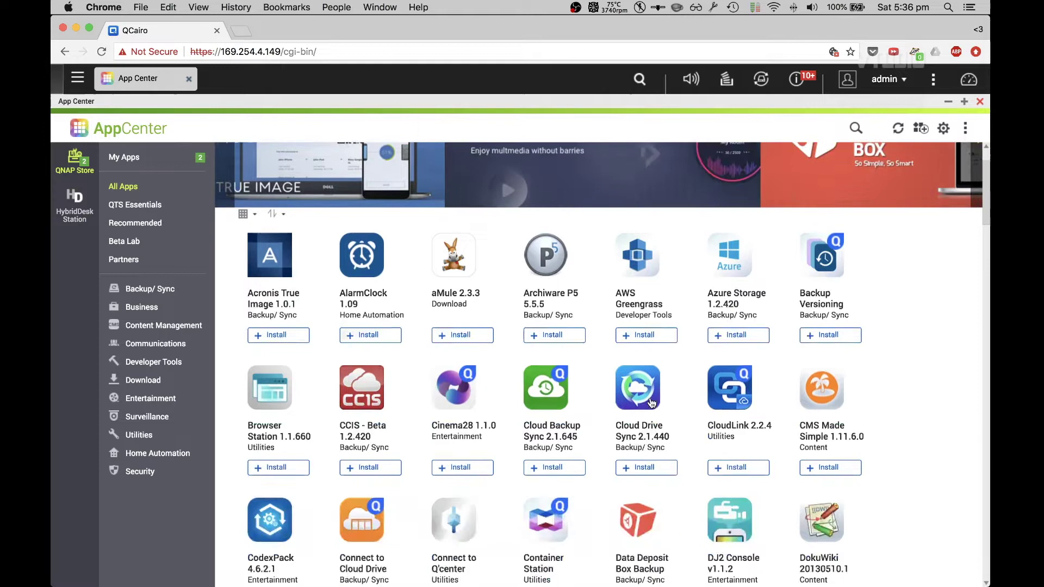
pyautogui.click(277, 494)
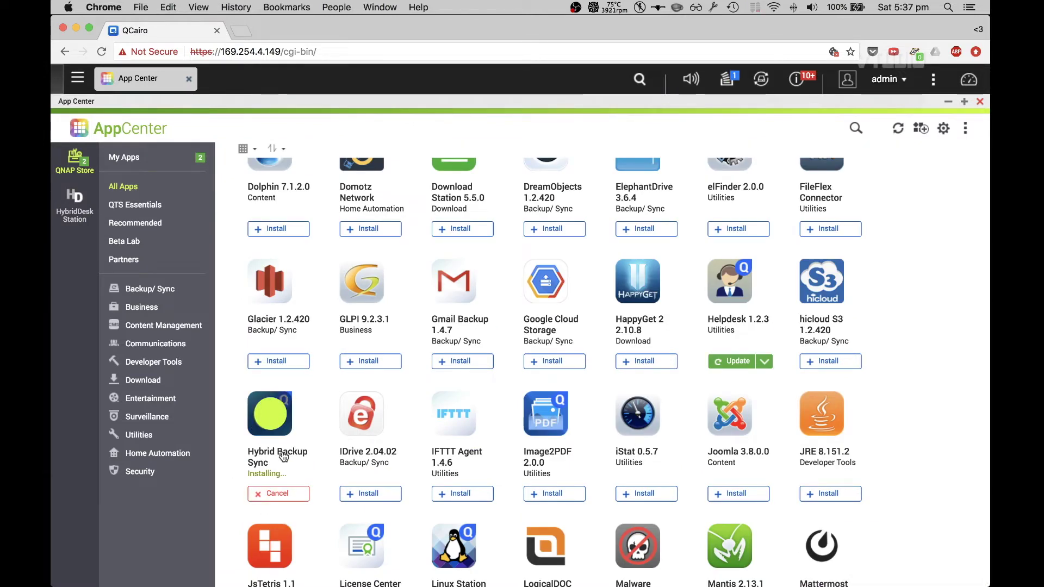
# - Place the Hybrid Backup Sync shortcut beside Virtualization Guide on the desktop and launch it
pyautogui.click(979, 102)
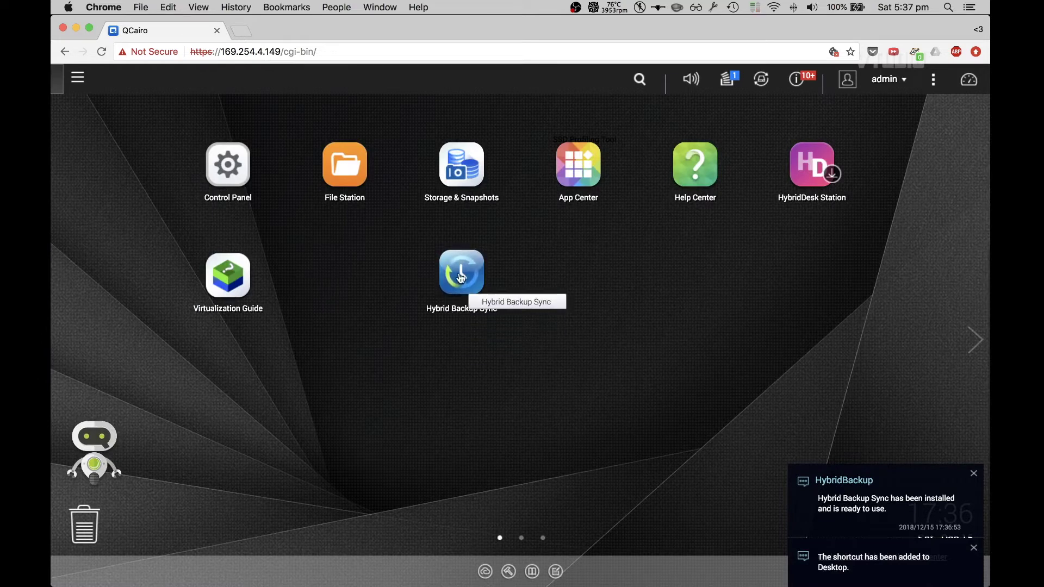
pyautogui.moveTo(462, 277); pyautogui.dragTo(364, 273)
pyautogui.click(363, 275)
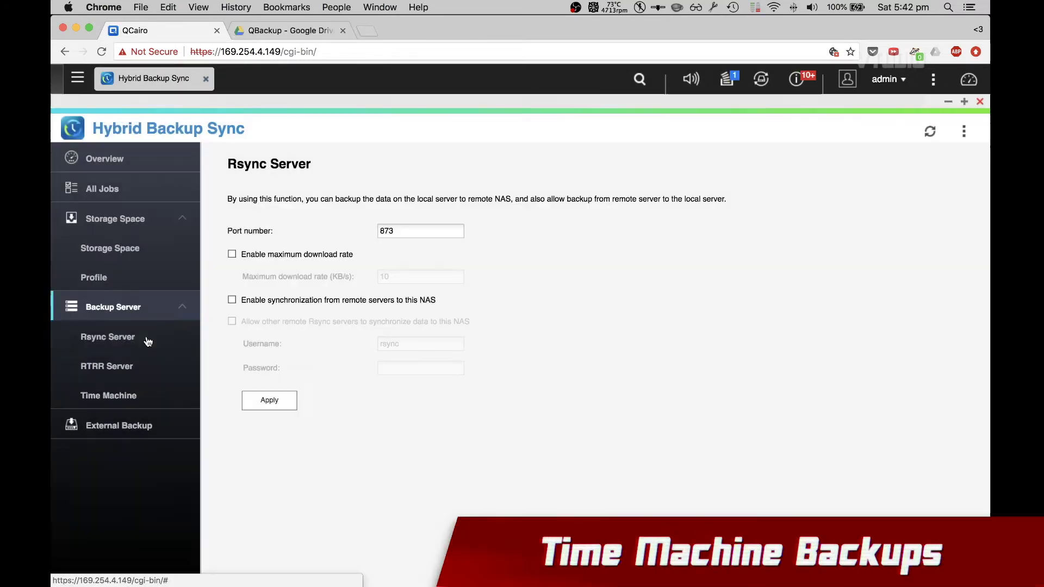
# - Enable Time Machine backups on the HDD volume with a 1000 GB capacity limit
pyautogui.click(136, 402)
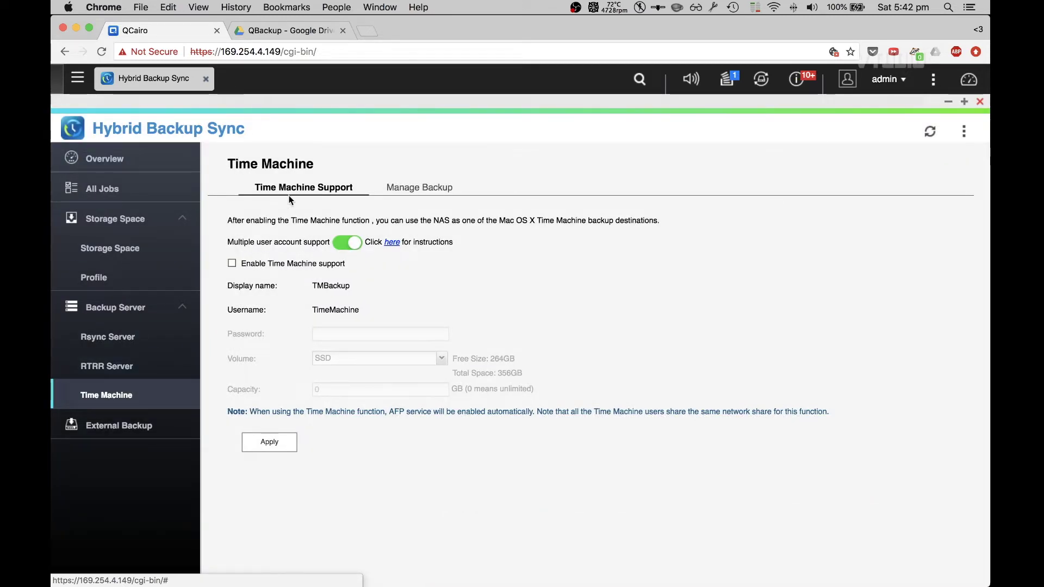
pyautogui.click(232, 263)
pyautogui.click(435, 358)
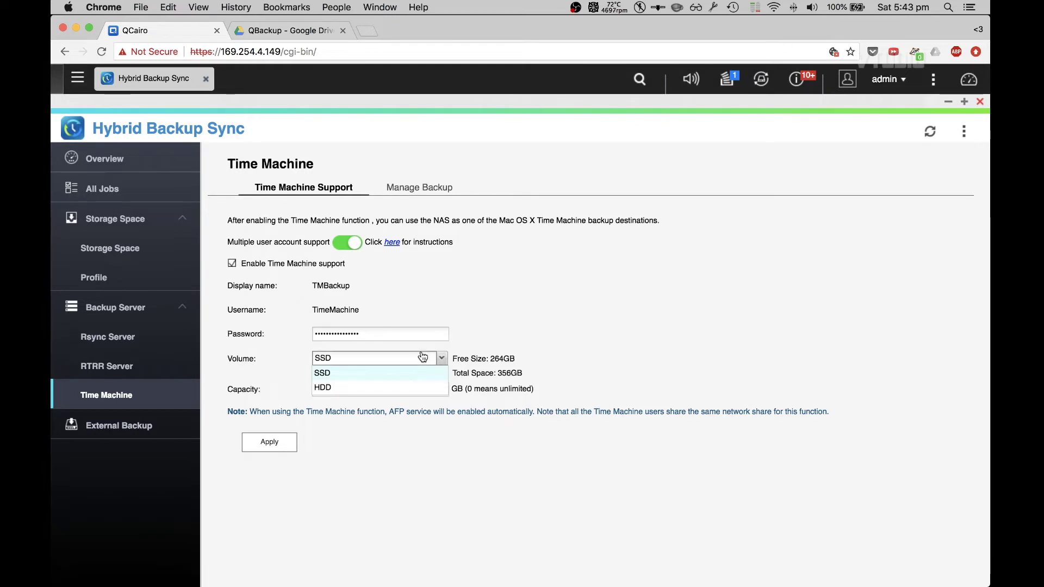
pyautogui.click(380, 387)
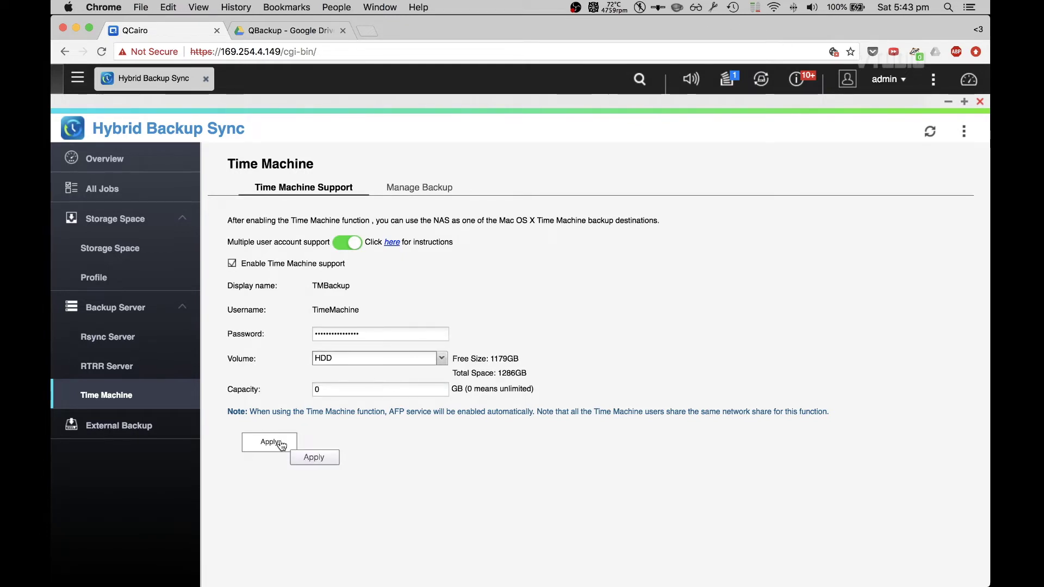
pyautogui.click(352, 388)
pyautogui.write('1000')
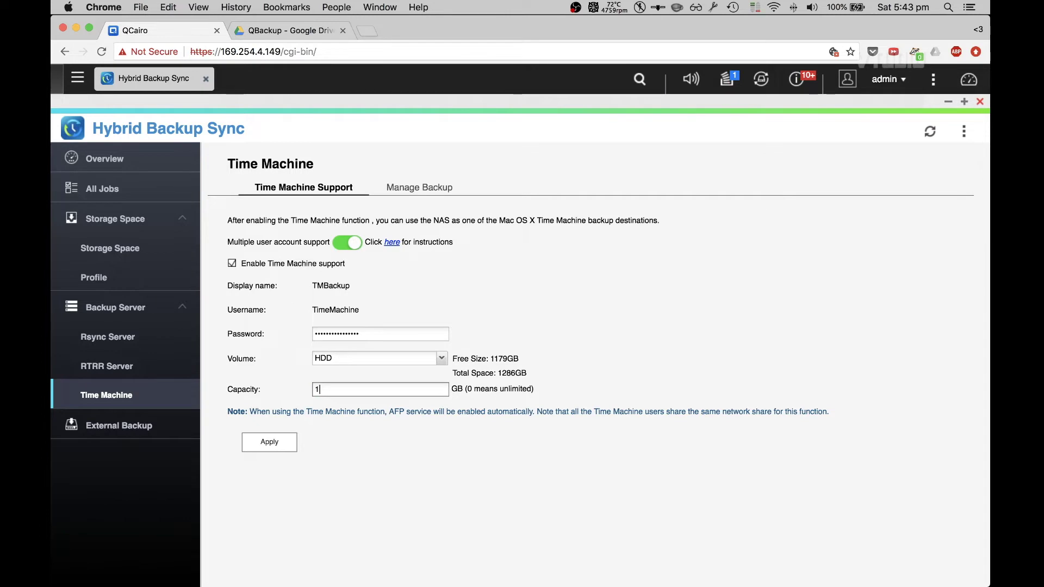
pyautogui.click(335, 451)
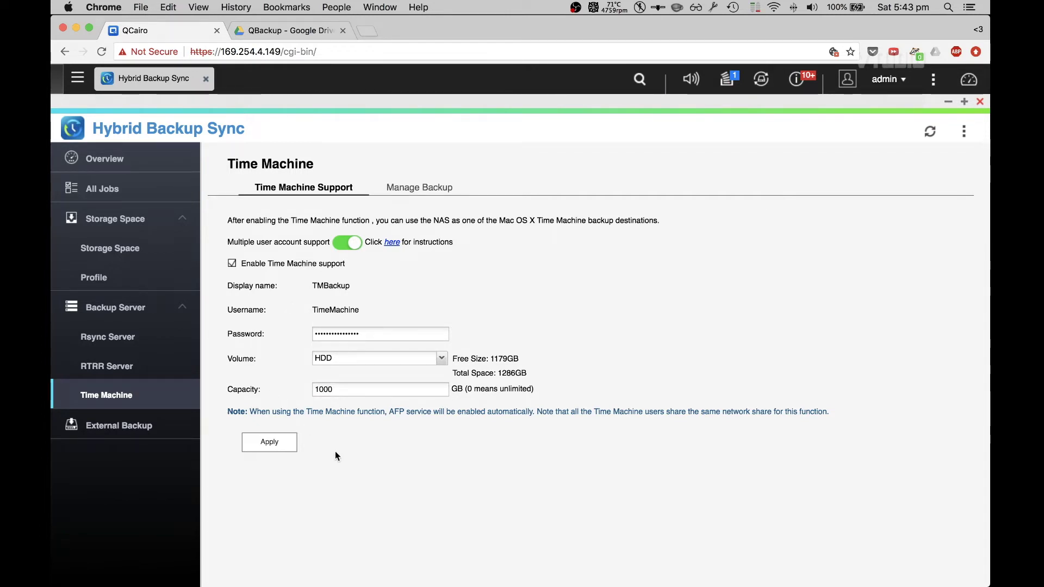
# - Apply the Time Machine server settings and confirm the Mac offers TMBackup as a backup disk
pyautogui.click(289, 447)
pyautogui.click(733, 7)
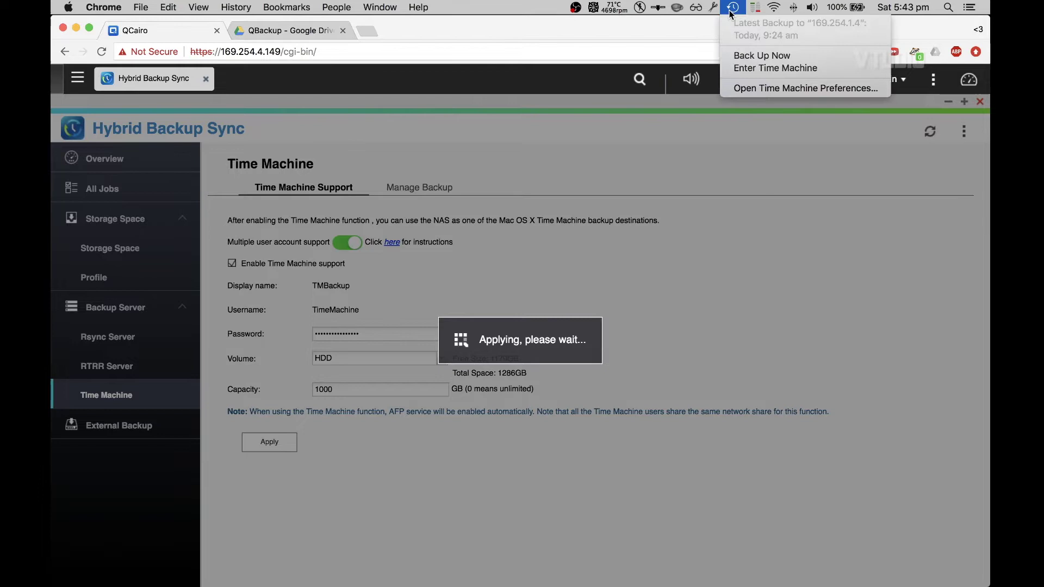
pyautogui.click(754, 90)
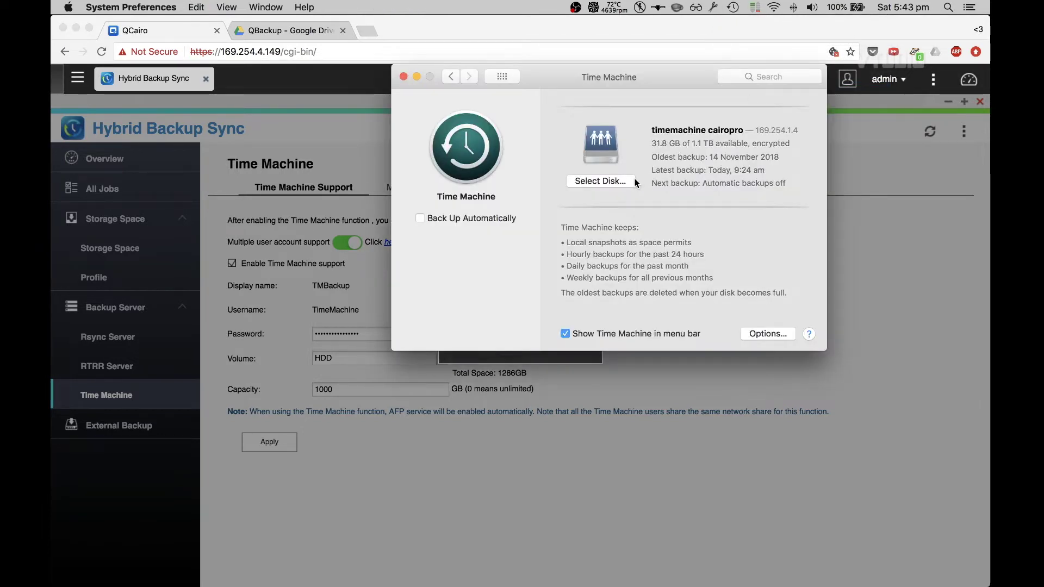
pyautogui.click(604, 181)
pyautogui.scroll(-2, 615, 187)
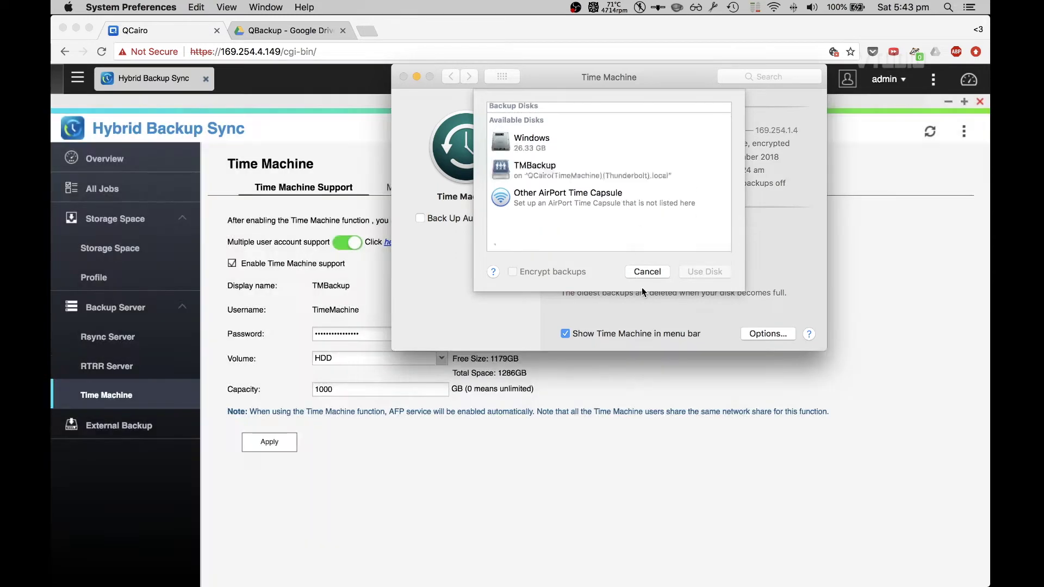
pyautogui.click(622, 185)
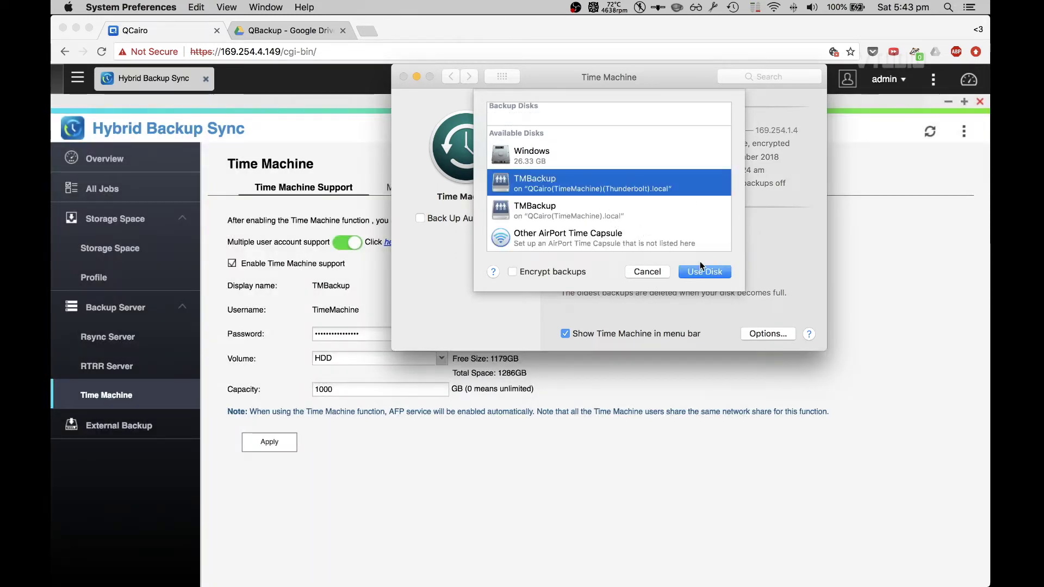
pyautogui.click(639, 274)
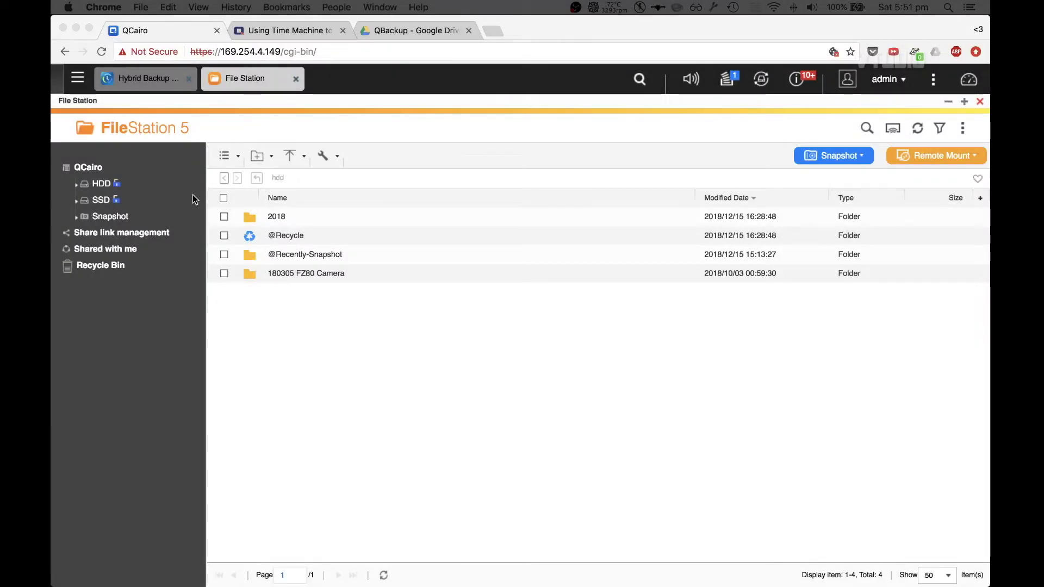
# - Begin a new shared folder on the HDD volume and review its Advanced Settings
pyautogui.click(198, 186)
pyautogui.click(189, 187)
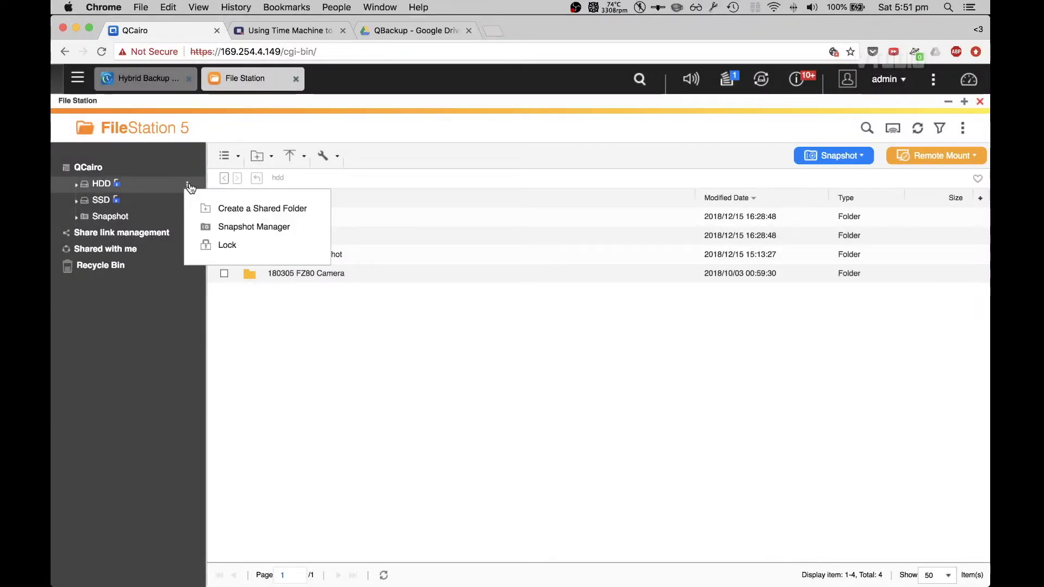
pyautogui.click(239, 211)
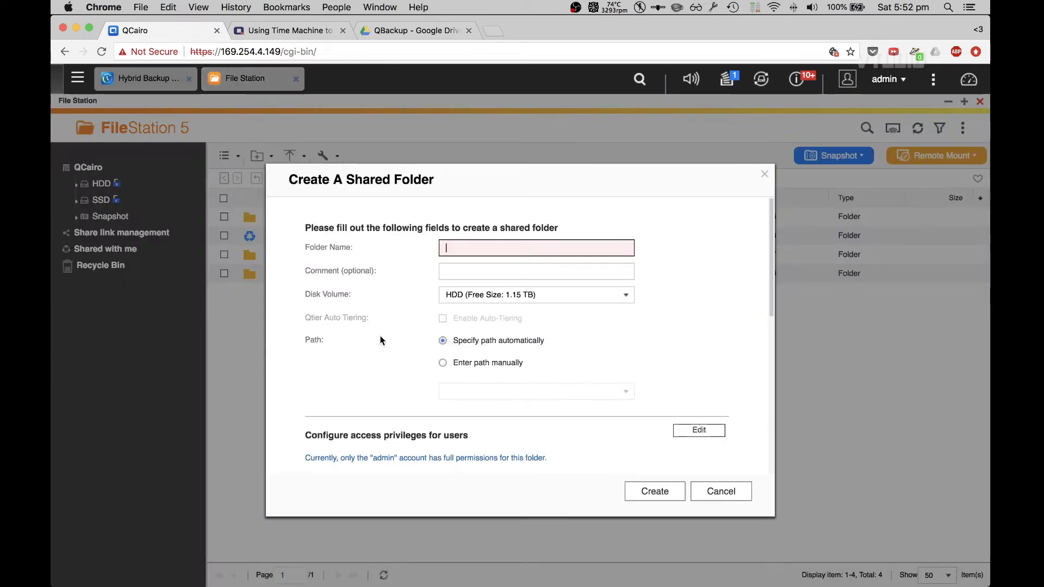
pyautogui.scroll(-10, 381, 340)
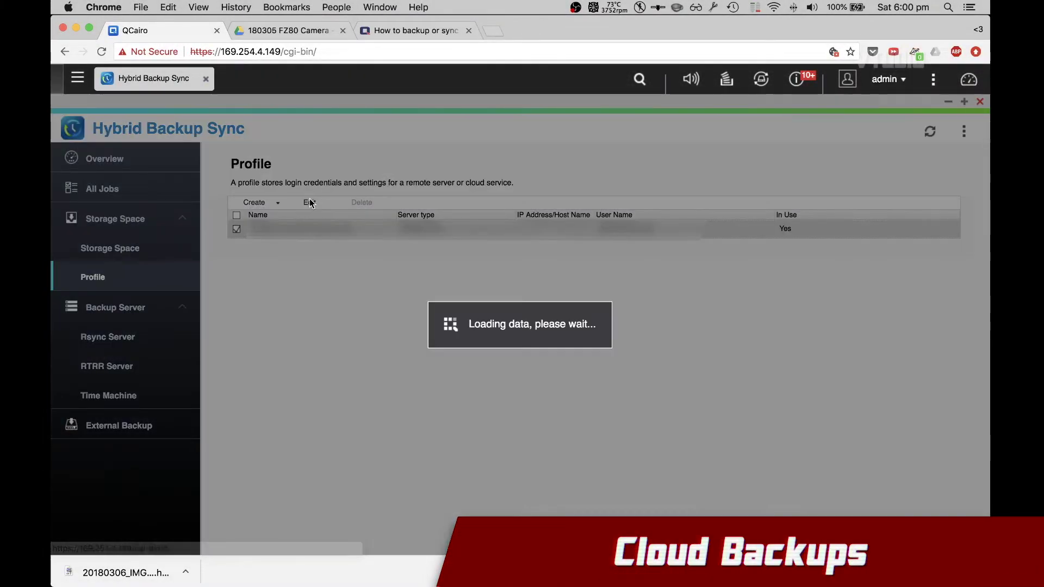
# - Enable client-side encryption on the cloud account profile with an encryption password and save it
pyautogui.click(550, 187)
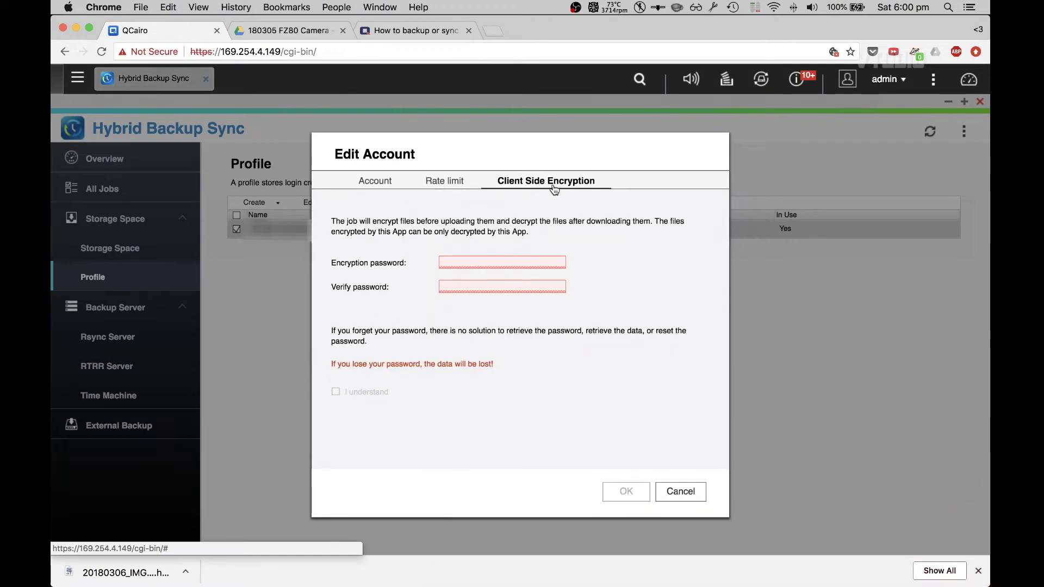
pyautogui.click(479, 265)
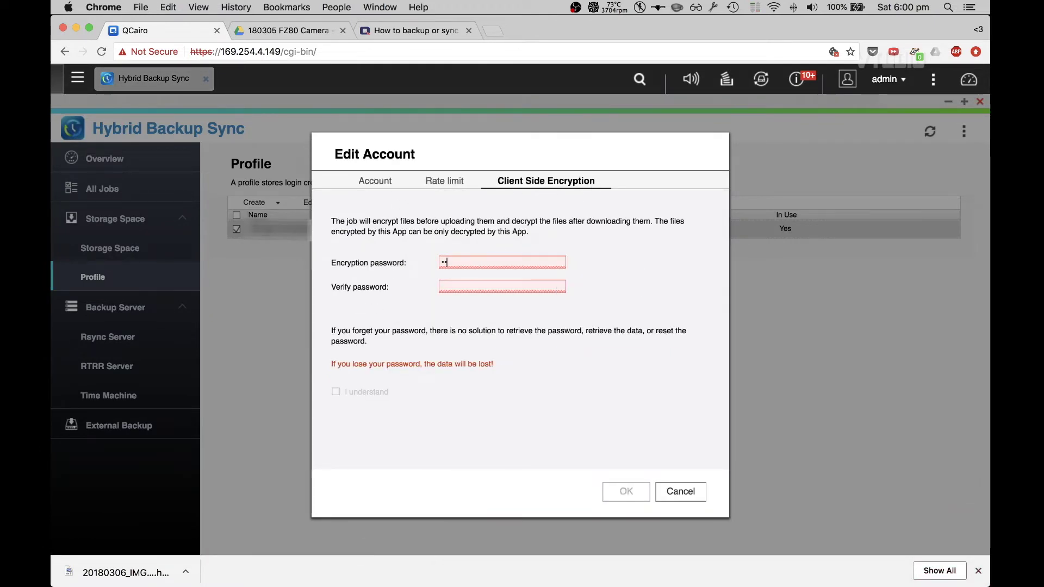
pyautogui.write('••••••••••••')
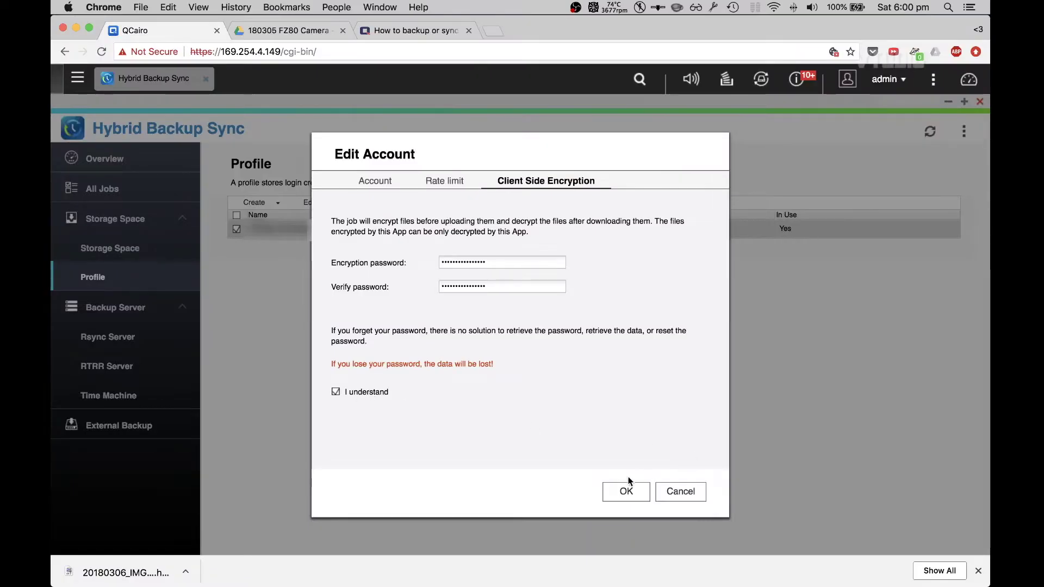
pyautogui.click(625, 490)
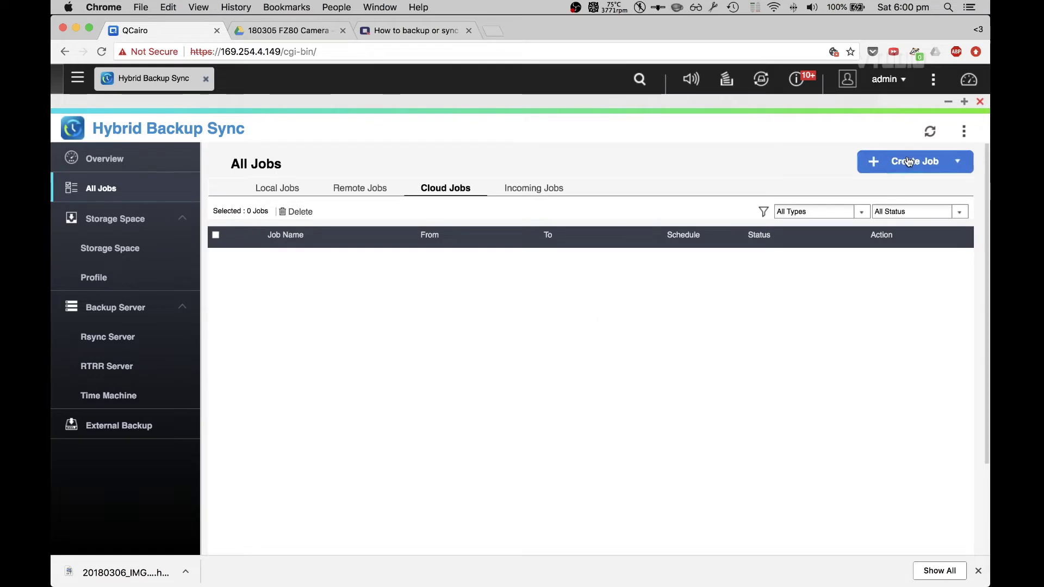
# - Create a new cloud sync job targeting the Google Drive account
pyautogui.click(915, 161)
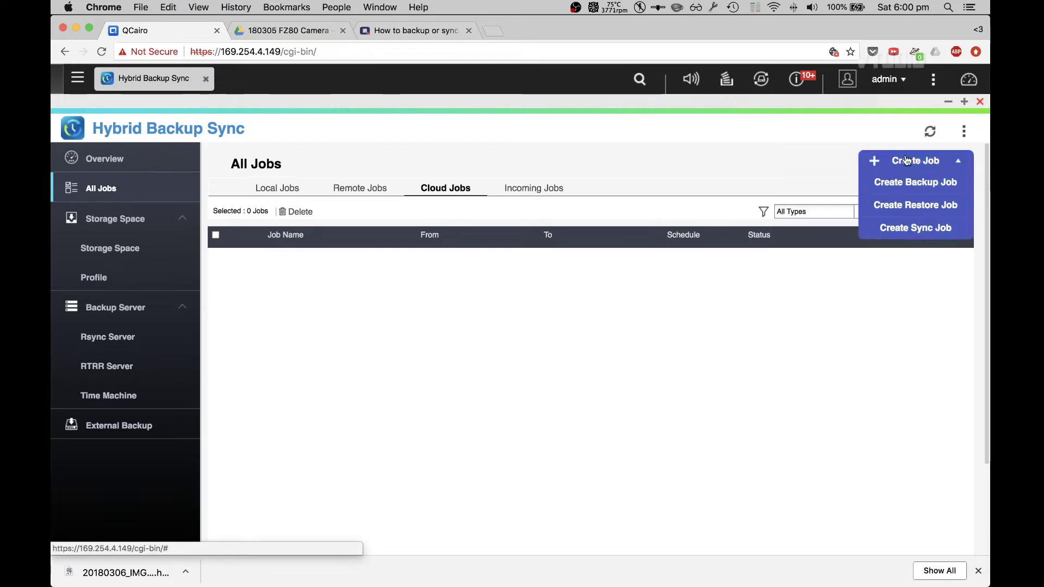
pyautogui.click(904, 226)
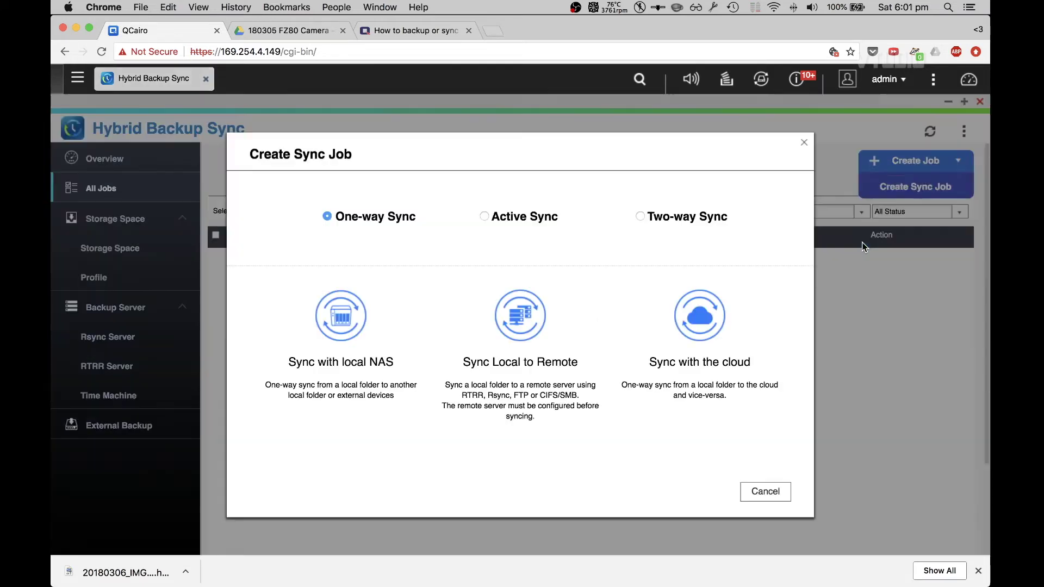
pyautogui.click(737, 380)
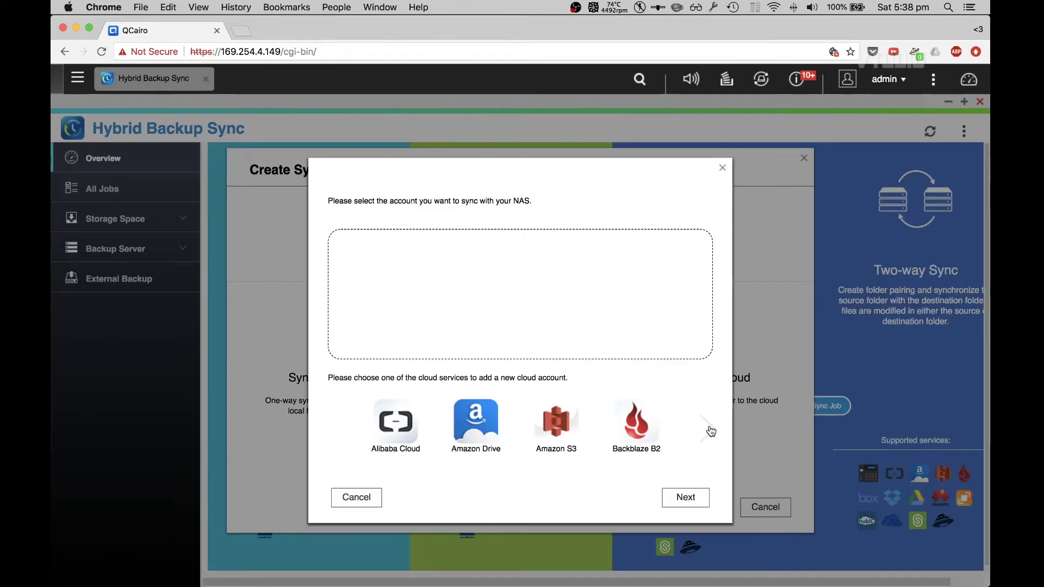
pyautogui.click(709, 430)
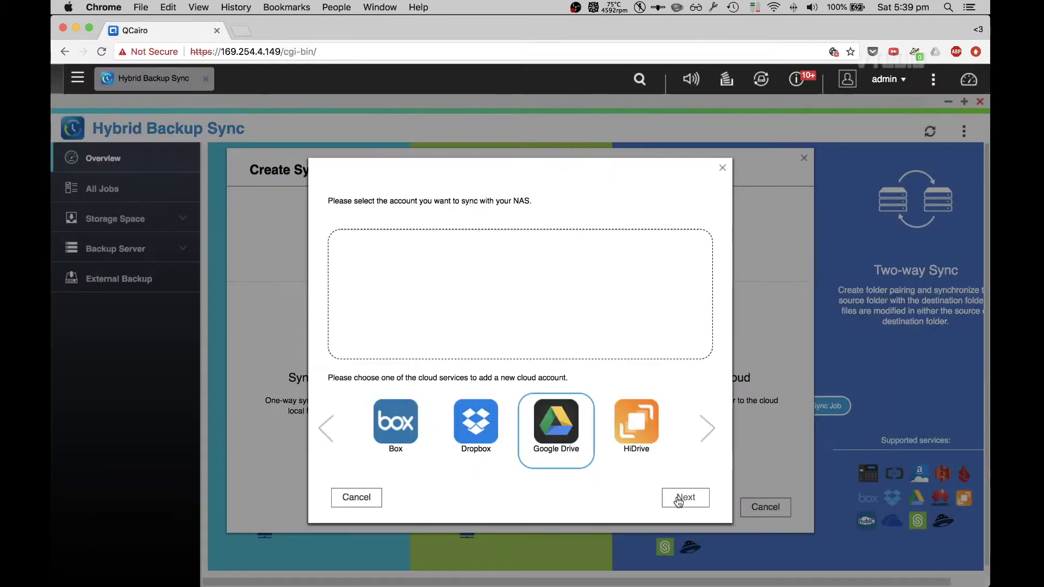
pyautogui.click(680, 498)
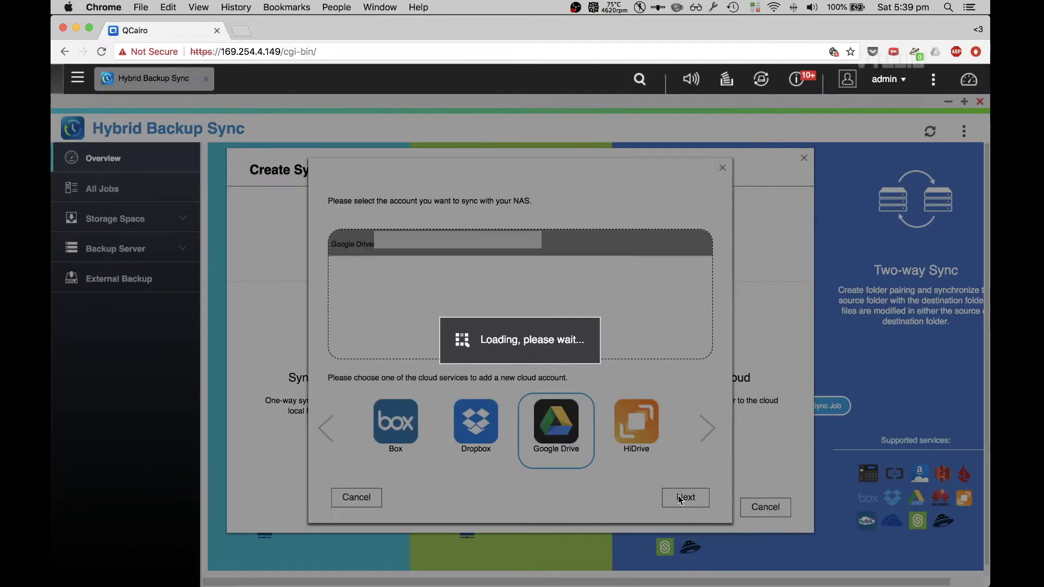
# - Use /hdd as the source and create a QBackup destination folder at the drive's root
pyautogui.click(458, 263)
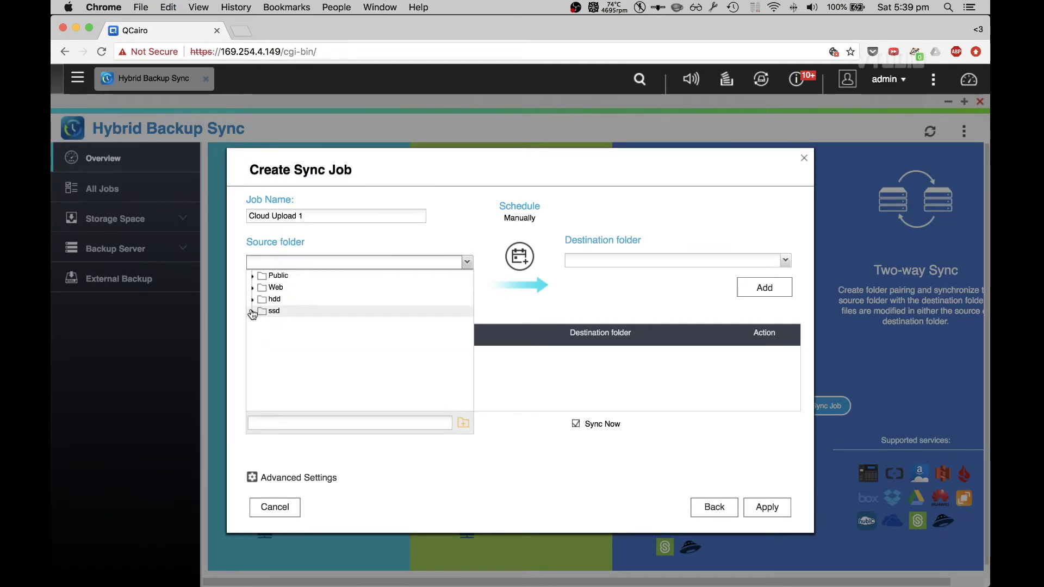
pyautogui.click(265, 300)
pyautogui.click(642, 262)
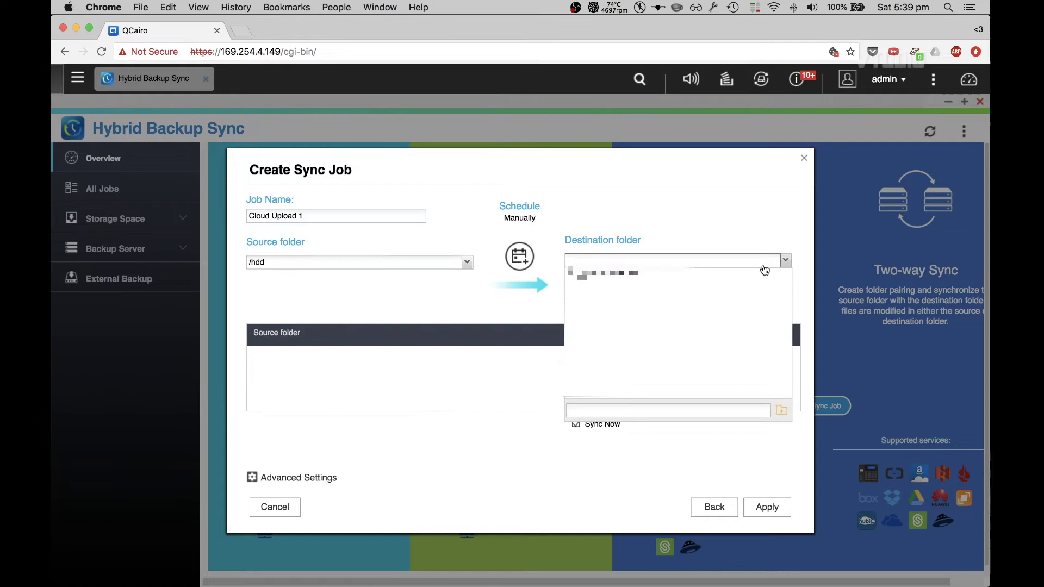
pyautogui.click(616, 279)
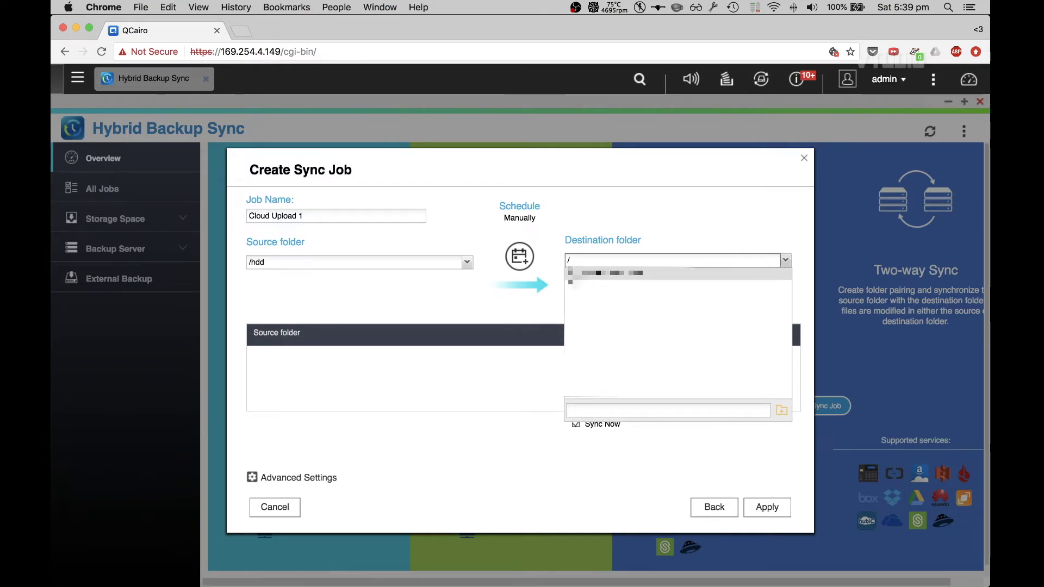
pyautogui.click(777, 414)
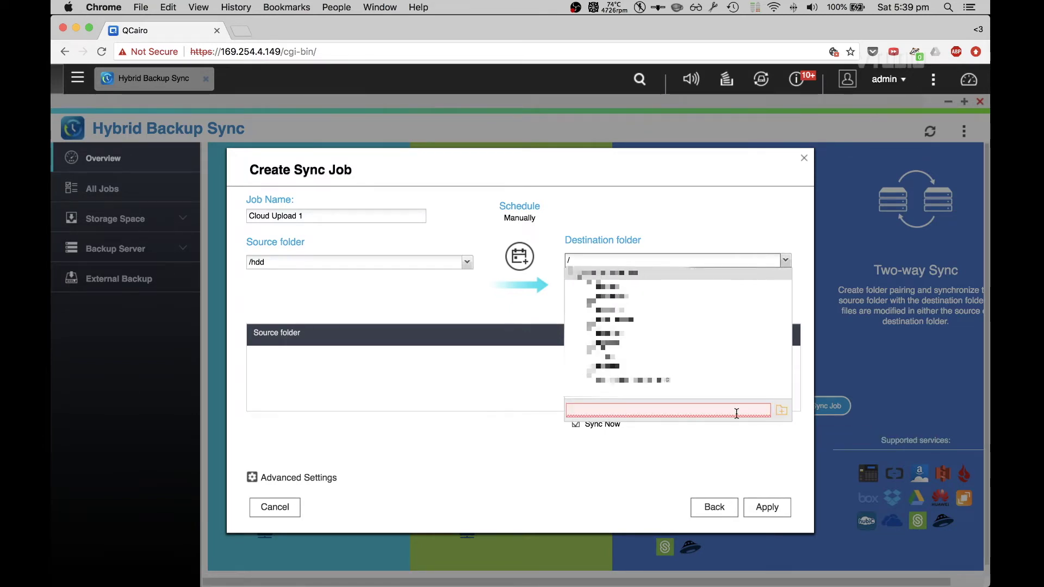
pyautogui.write('QBackup')
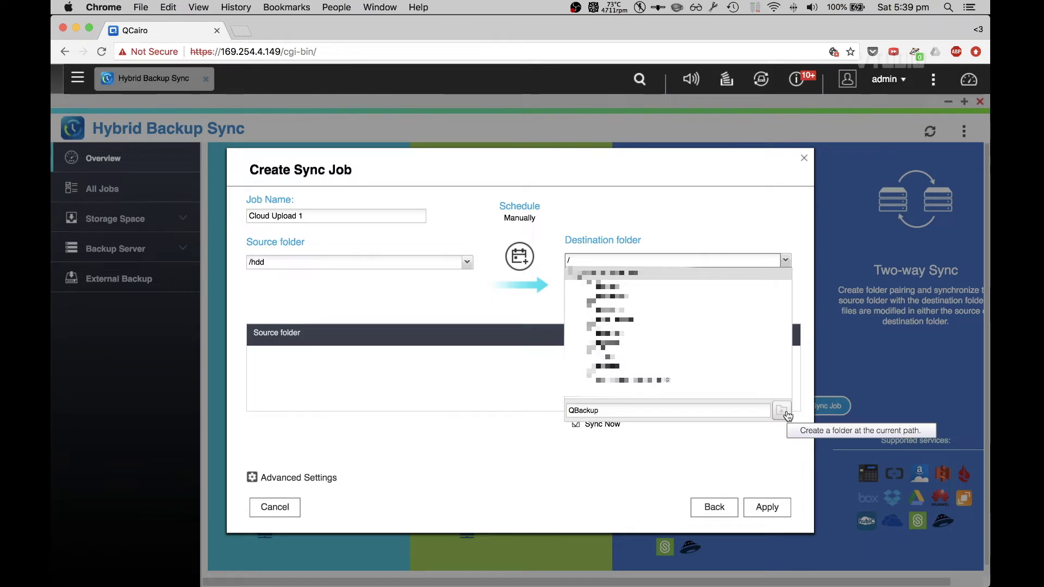
pyautogui.click(783, 411)
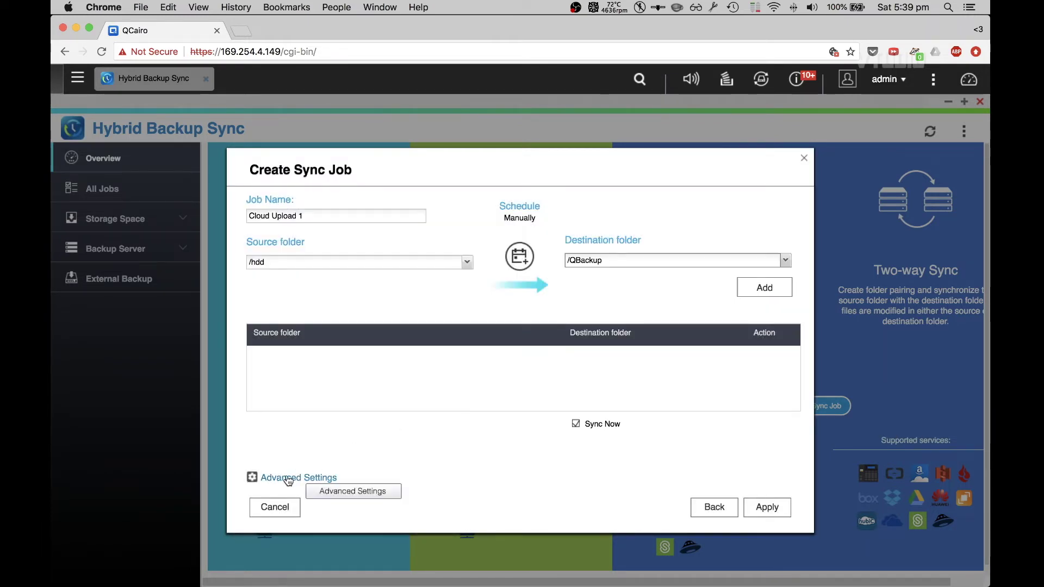
# - Schedule the job as Continuous, enable client-side encryption and file compression, and replace remote files on conflicts
pyautogui.click(284, 477)
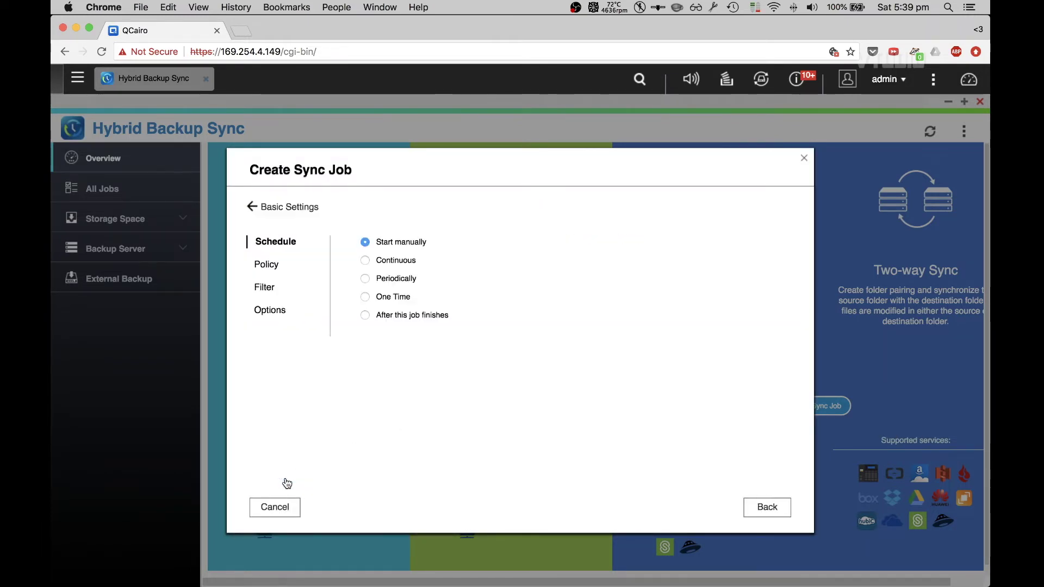
pyautogui.click(402, 266)
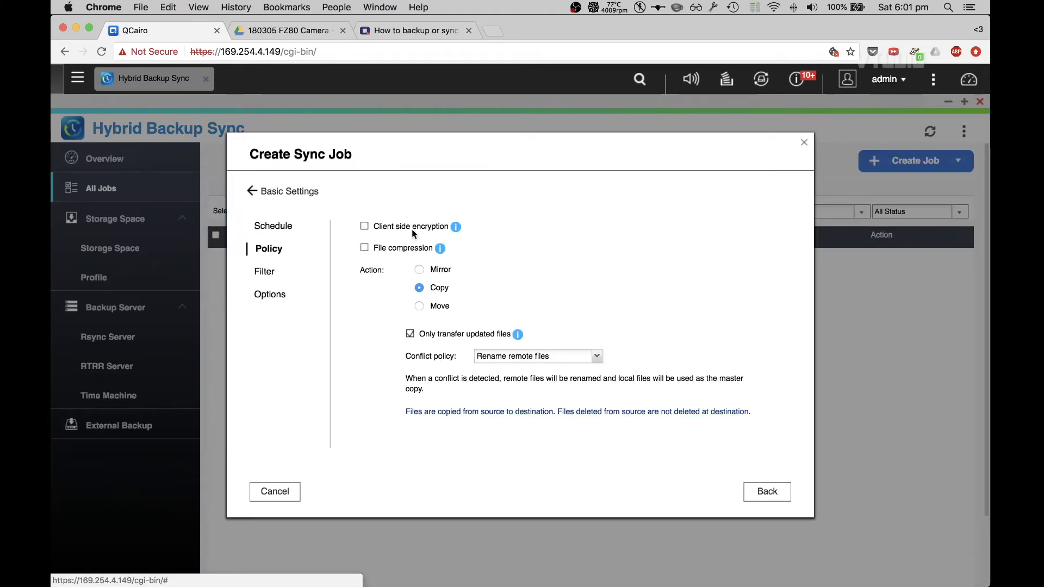
pyautogui.click(364, 226)
pyautogui.click(364, 248)
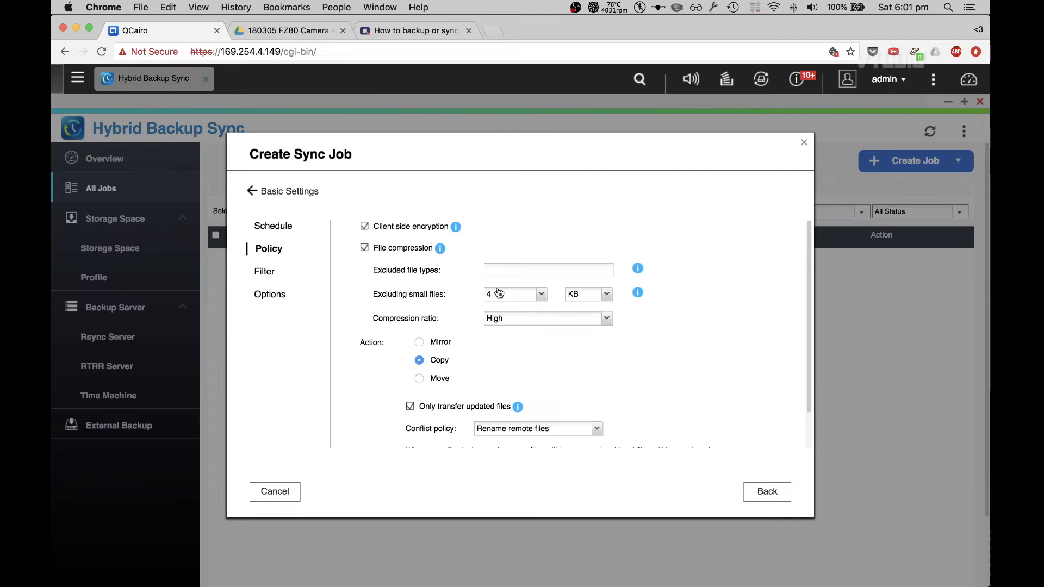
pyautogui.scroll(-2, 476, 395)
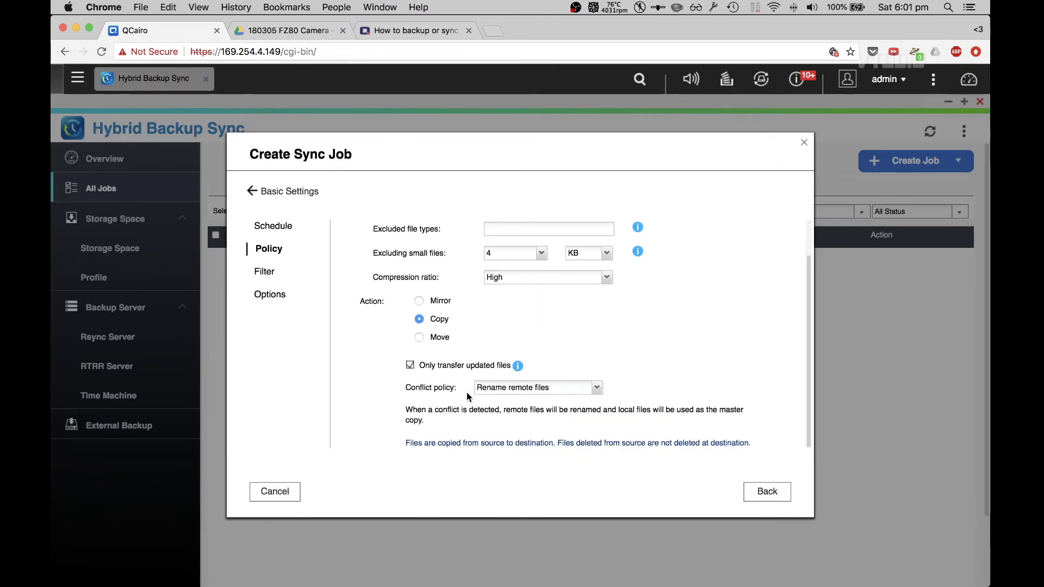
pyautogui.click(525, 387)
pyautogui.click(534, 411)
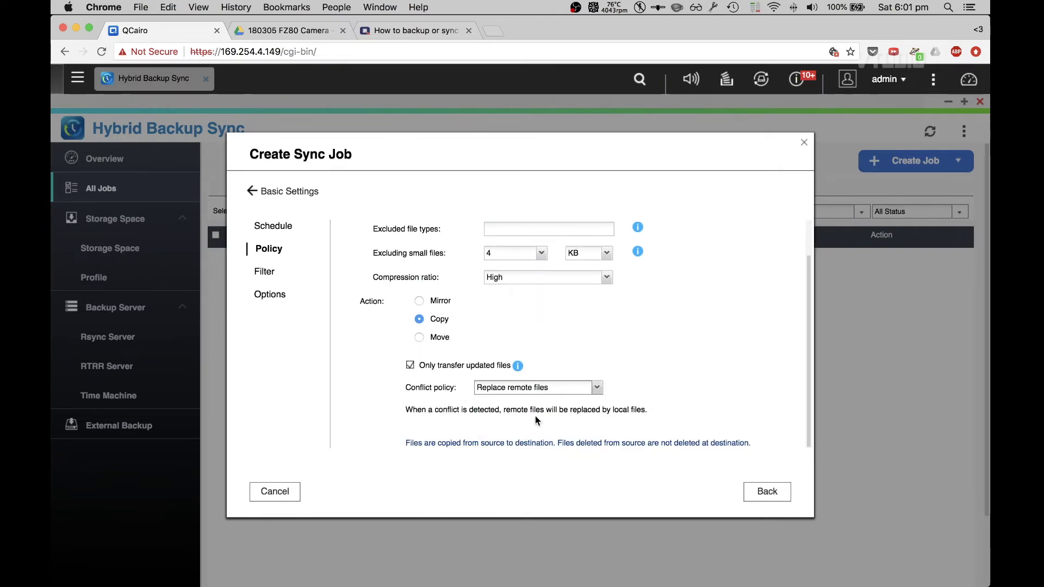
# - Include hidden files and folders, add the /hdd → /QBackup folder pair, and save the job
pyautogui.click(282, 278)
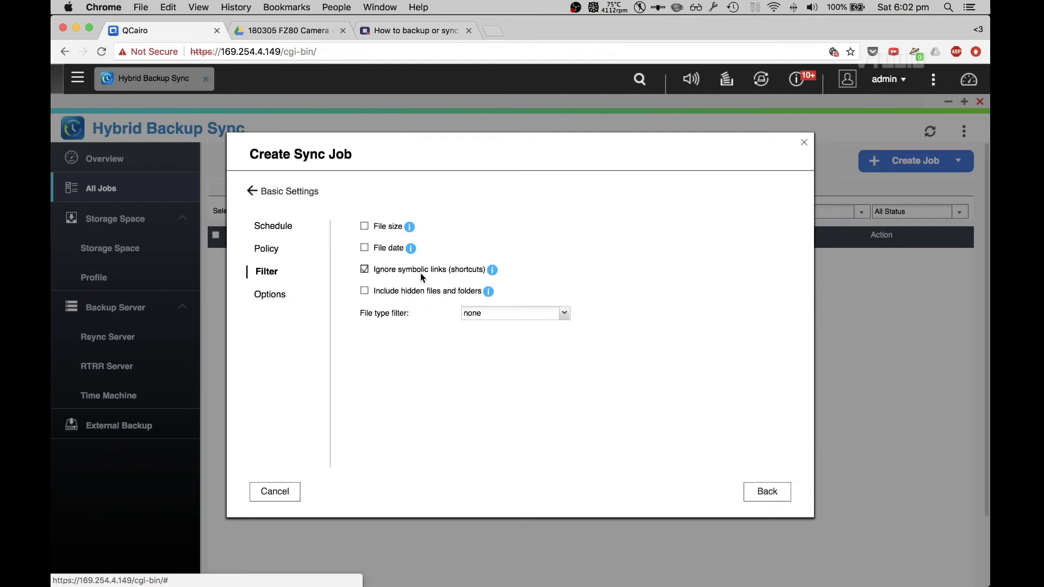
pyautogui.click(364, 291)
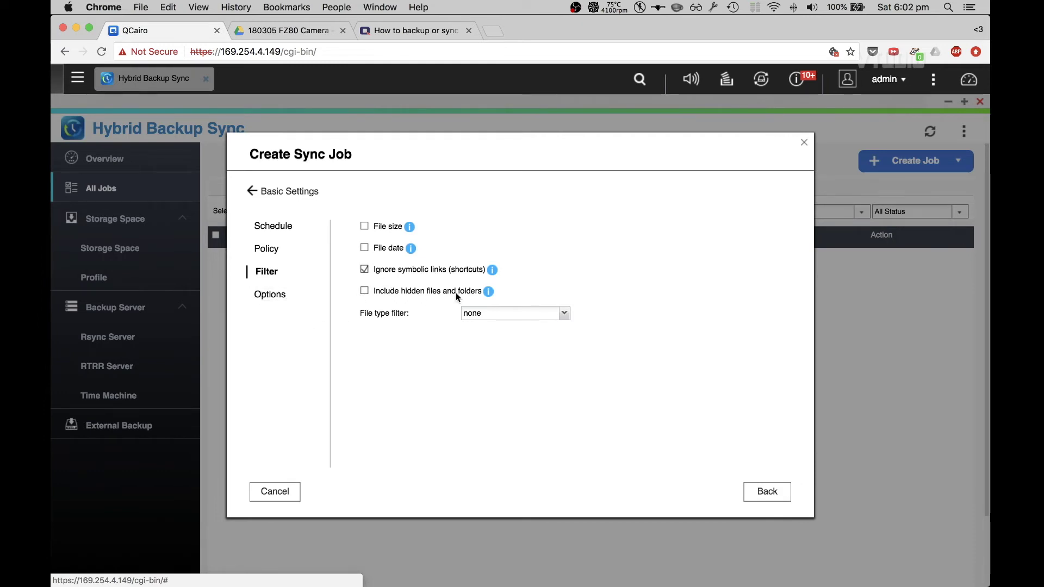
pyautogui.click(276, 298)
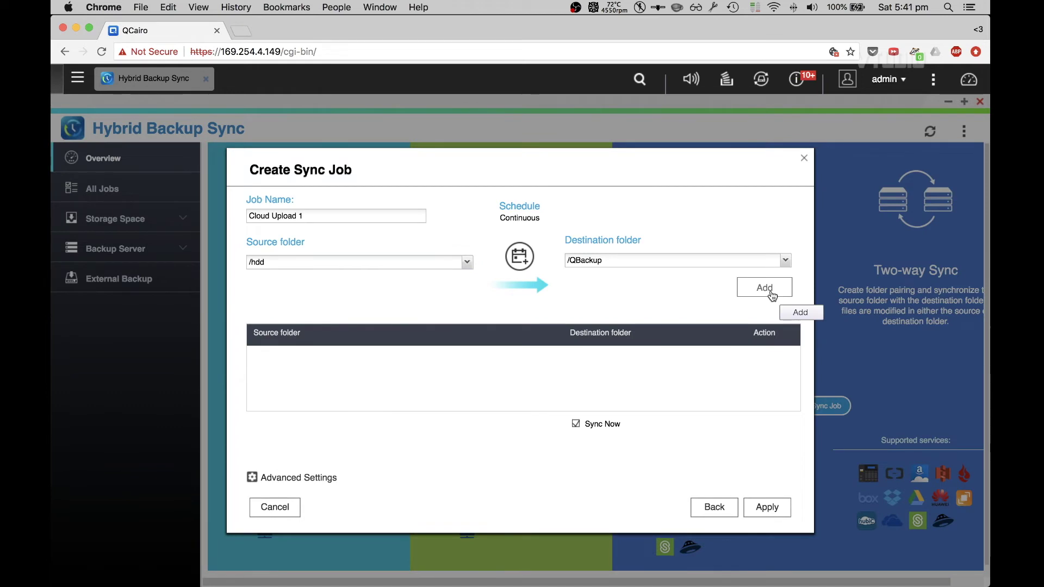
pyautogui.click(772, 296)
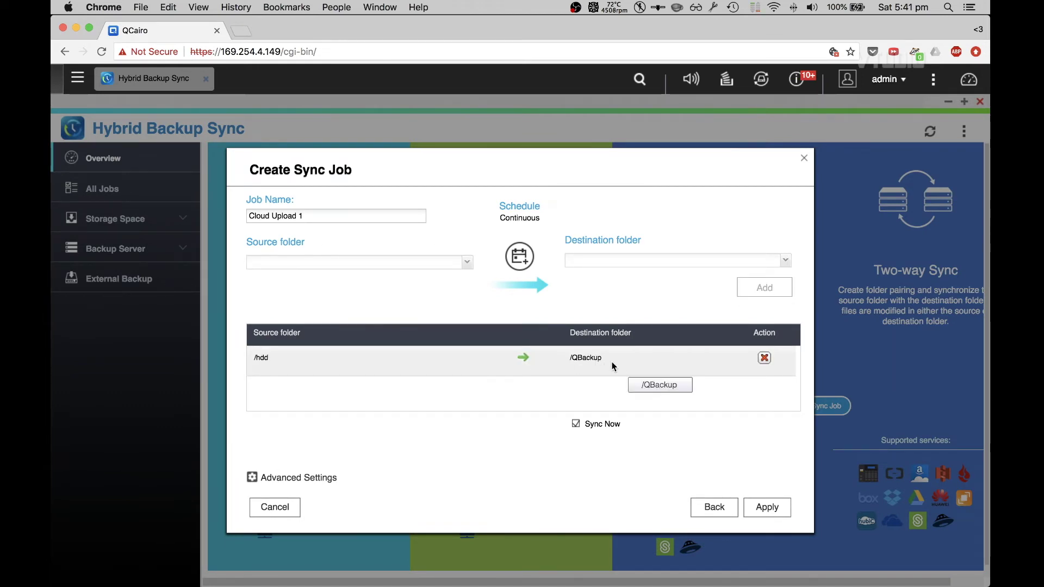
pyautogui.click(766, 507)
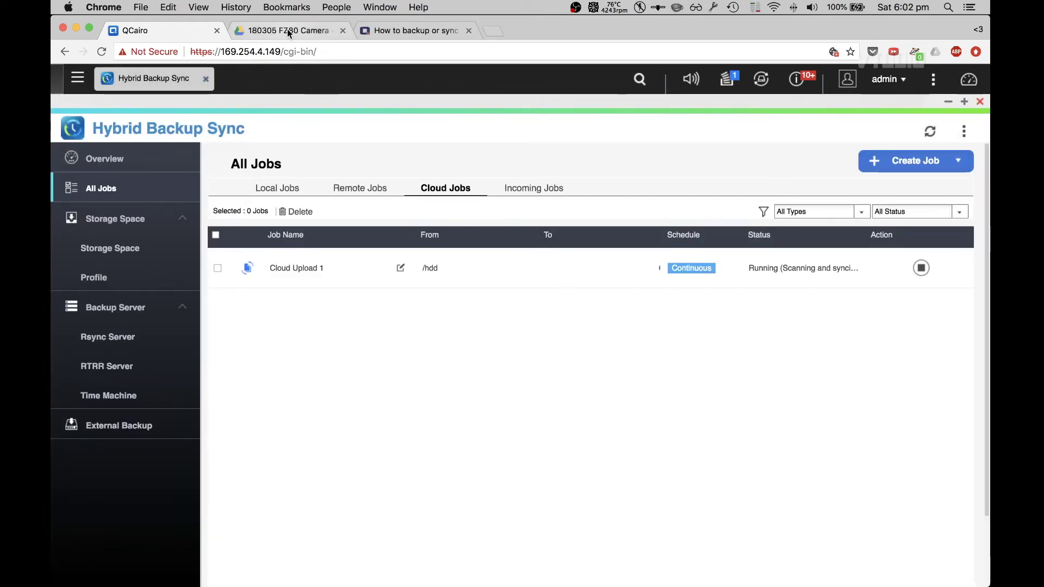
# - Download 20180306_IMG_2114.heic from Google Drive and preview it with Quick Look on the Mac
pyautogui.click(287, 29)
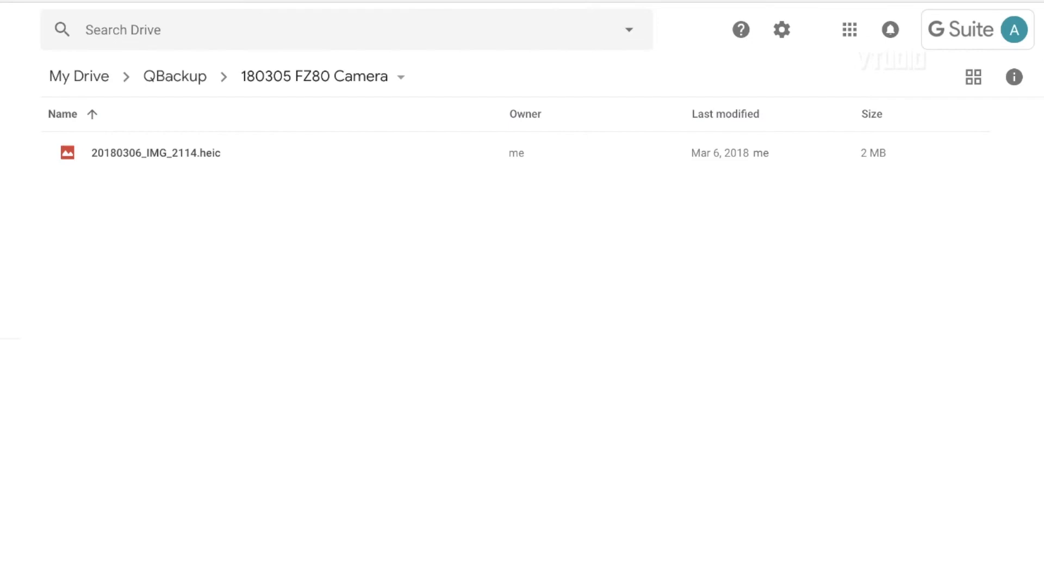
pyautogui.click(241, 166)
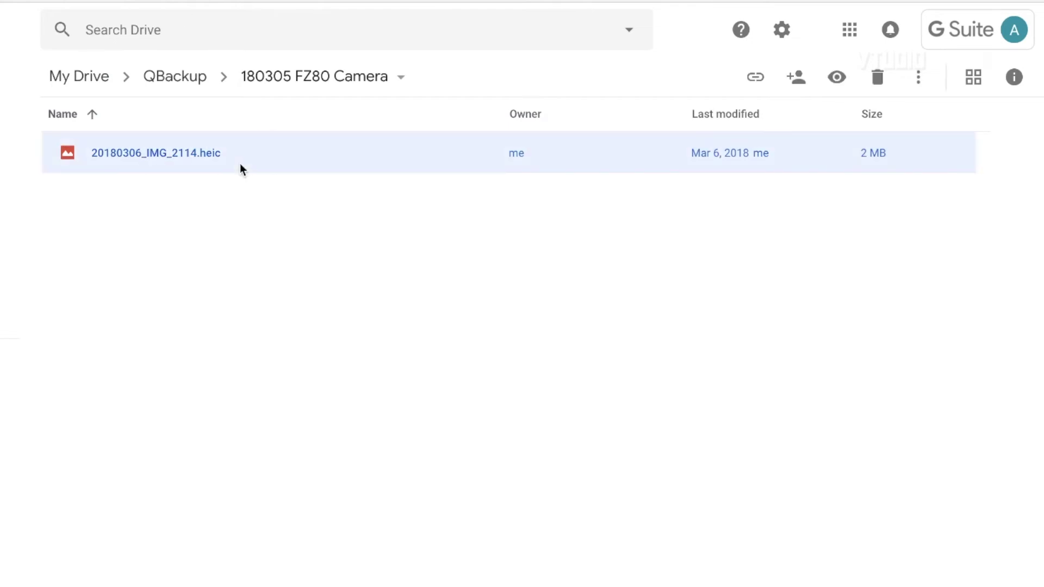
pyautogui.rightClick(215, 163)
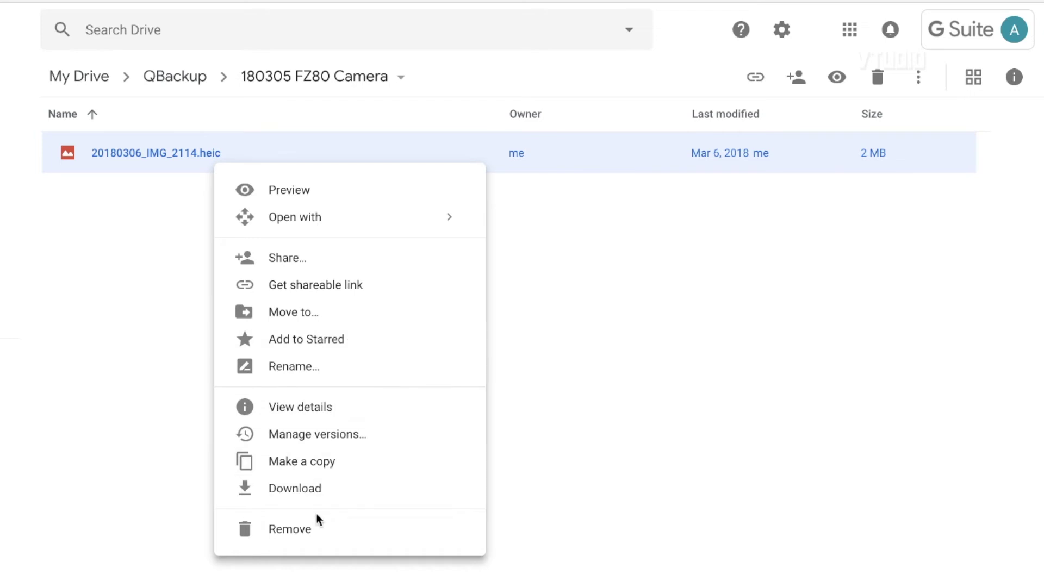
pyautogui.click(326, 499)
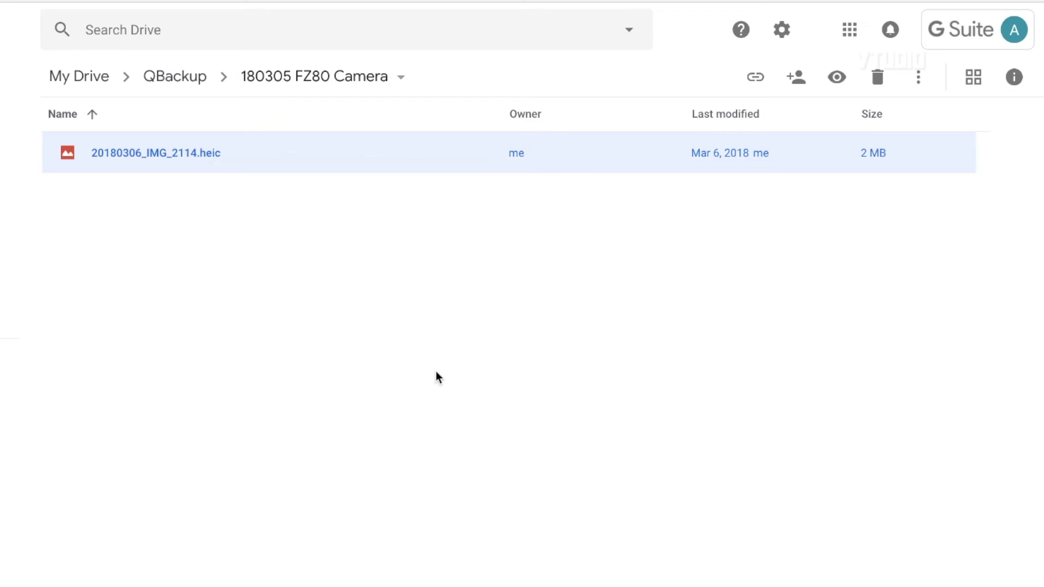
pyautogui.hotkey('ctrl', 'Left')
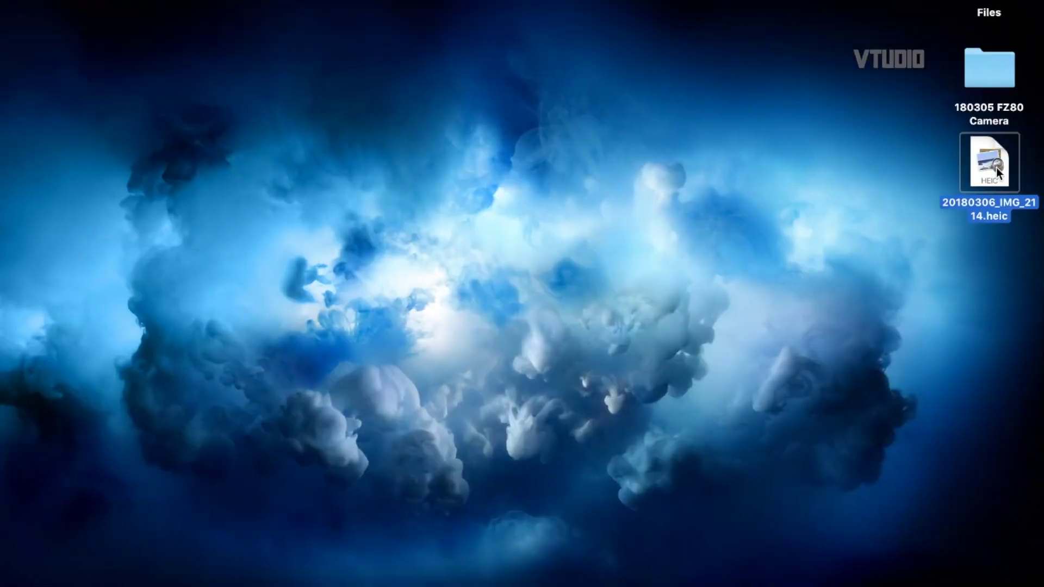
pyautogui.press('space')
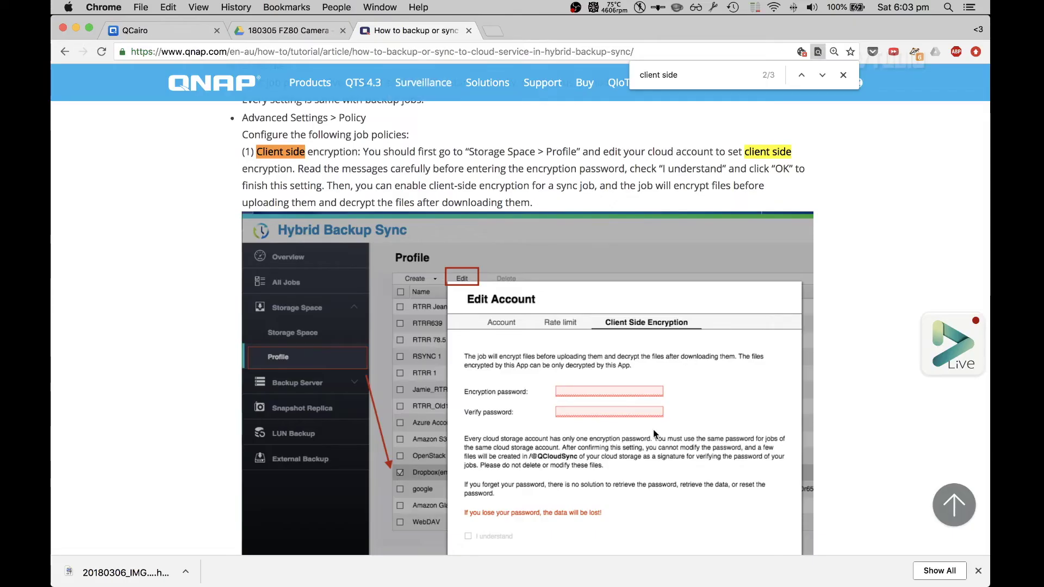
# - Search the article for 'openssl' and 'bzip' to locate the encryption and compression notes
pyautogui.scroll(-10, 573, 204)
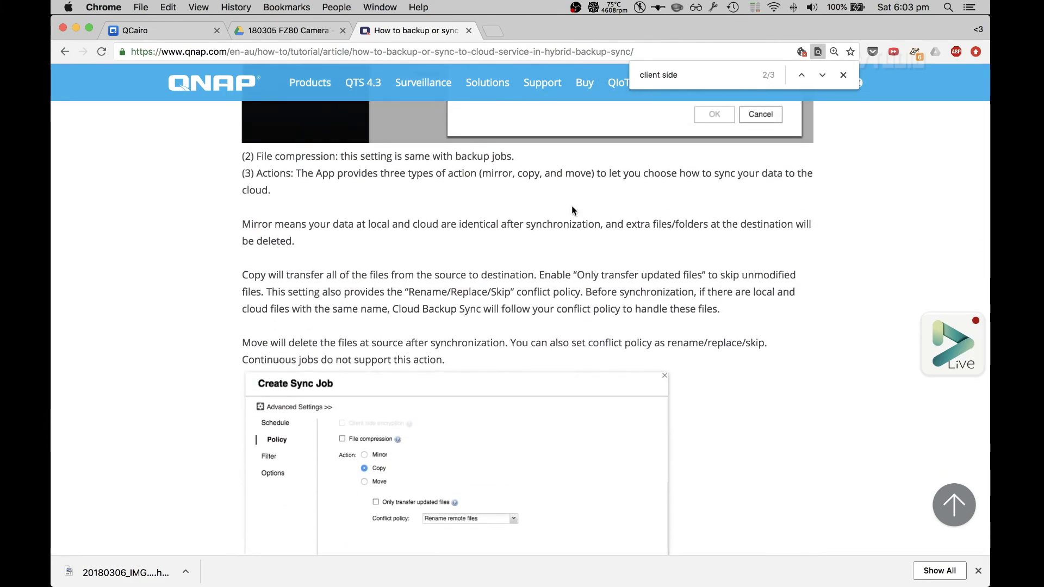
pyautogui.press('cmd+f')
pyautogui.write('openssl')
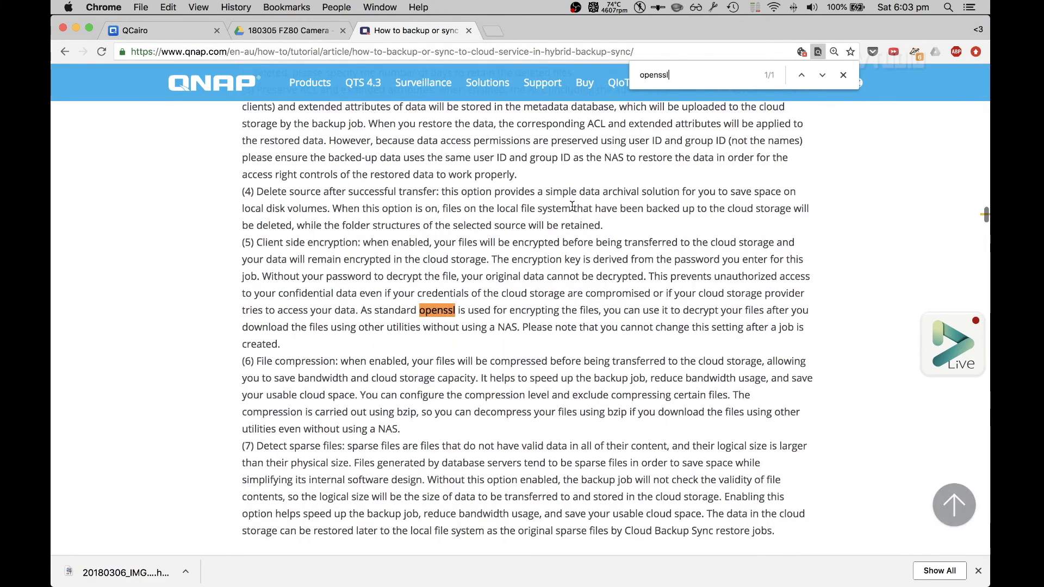
pyautogui.scroll(-2, 420, 306)
pyautogui.moveTo(528, 280); pyautogui.dragTo(504, 314)
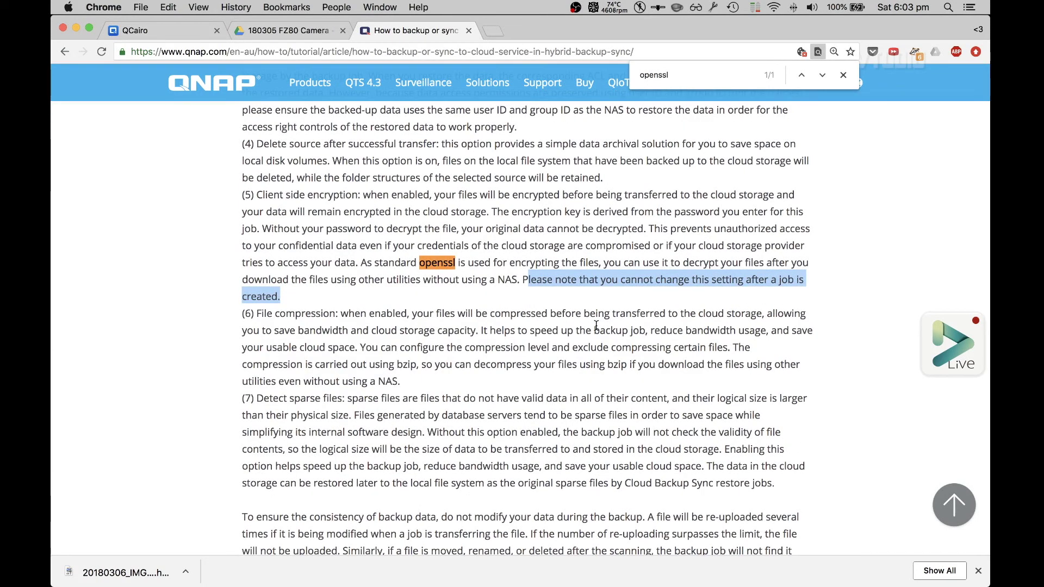
pyautogui.write('bzi')
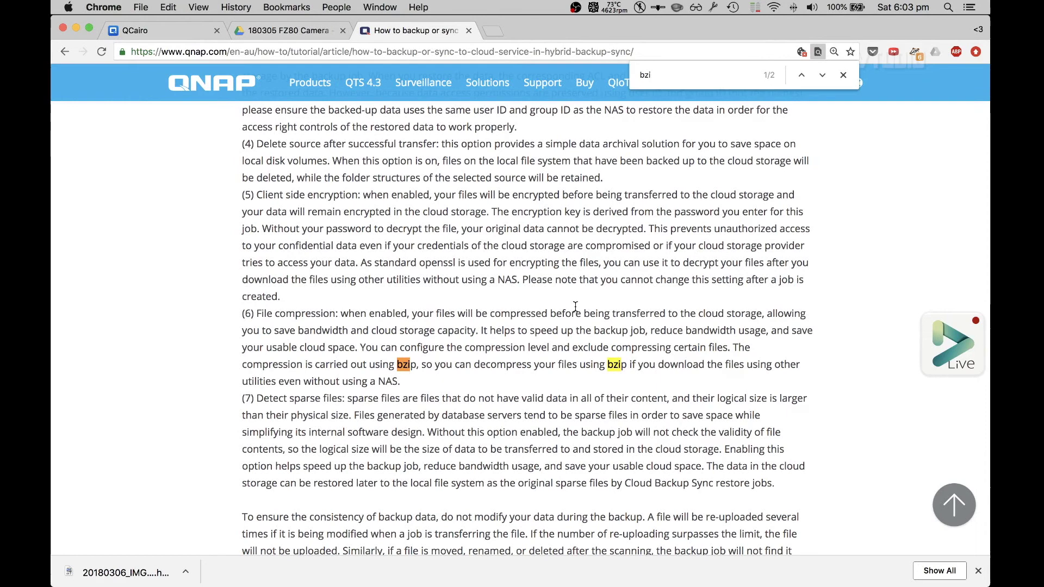
pyautogui.write('p')
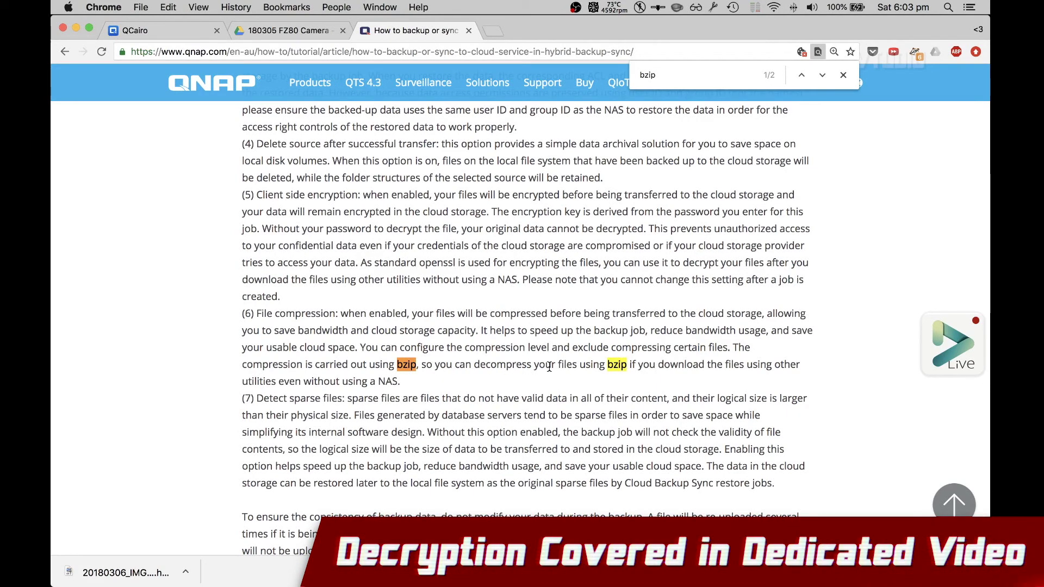